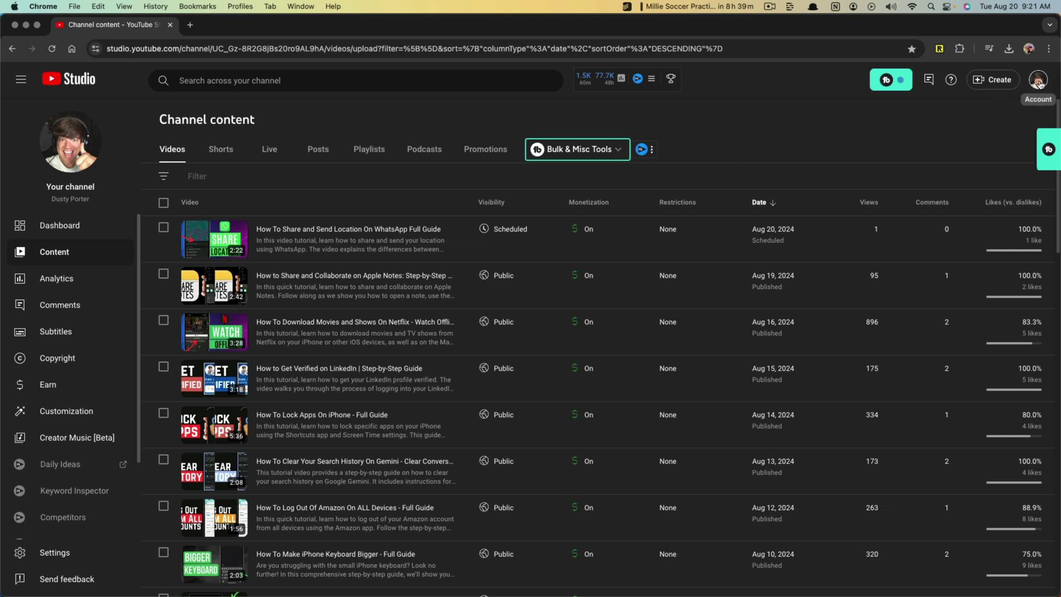
- Dismiss the account menu and go to the channel's Subtitles overview from the sidebar
left_click(1039, 81)
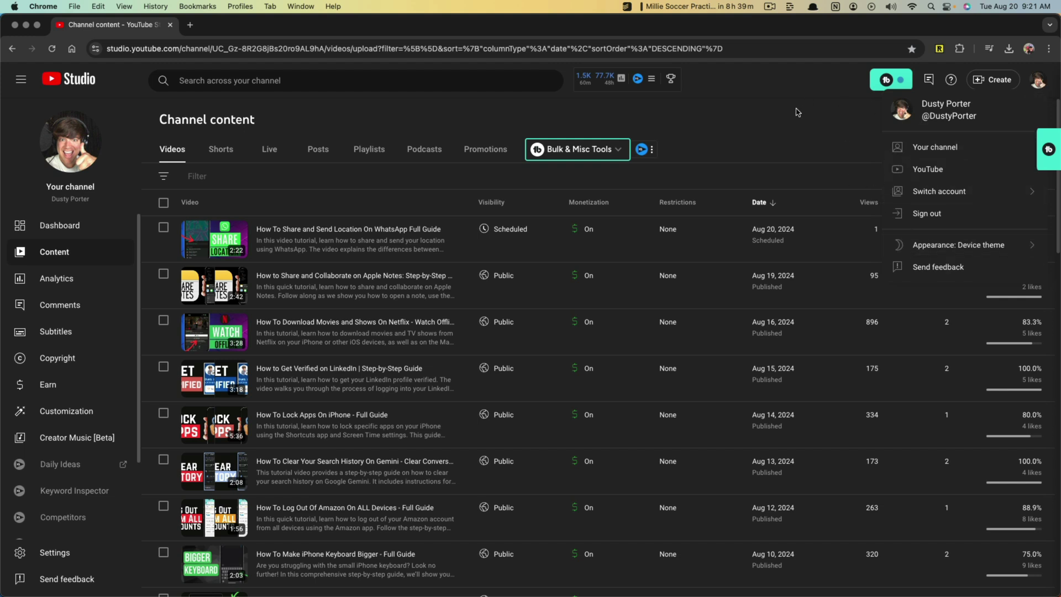
left_click(785, 123)
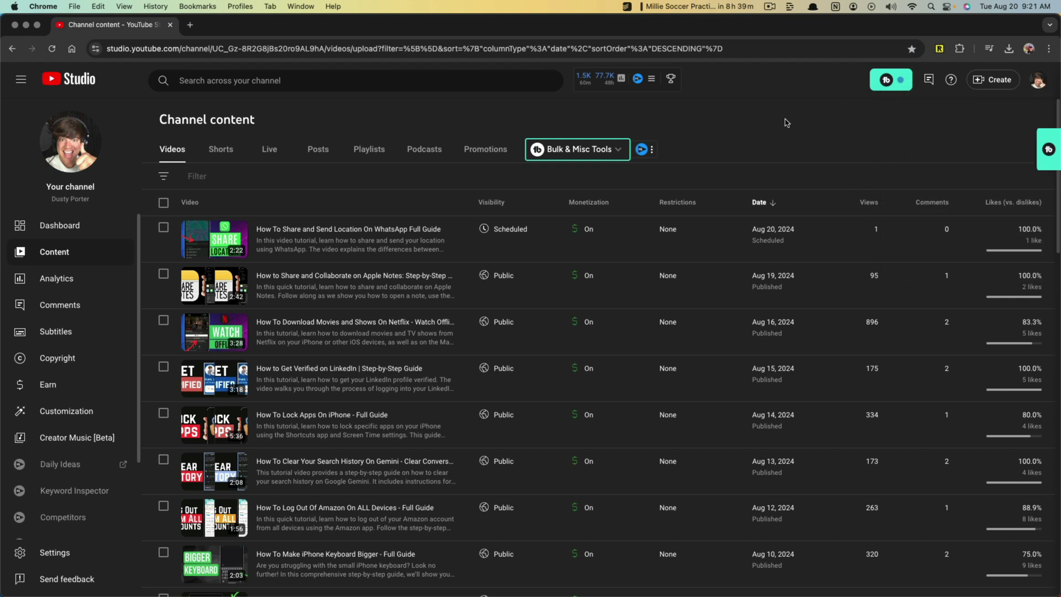
scroll(303, 342, "down", 1)
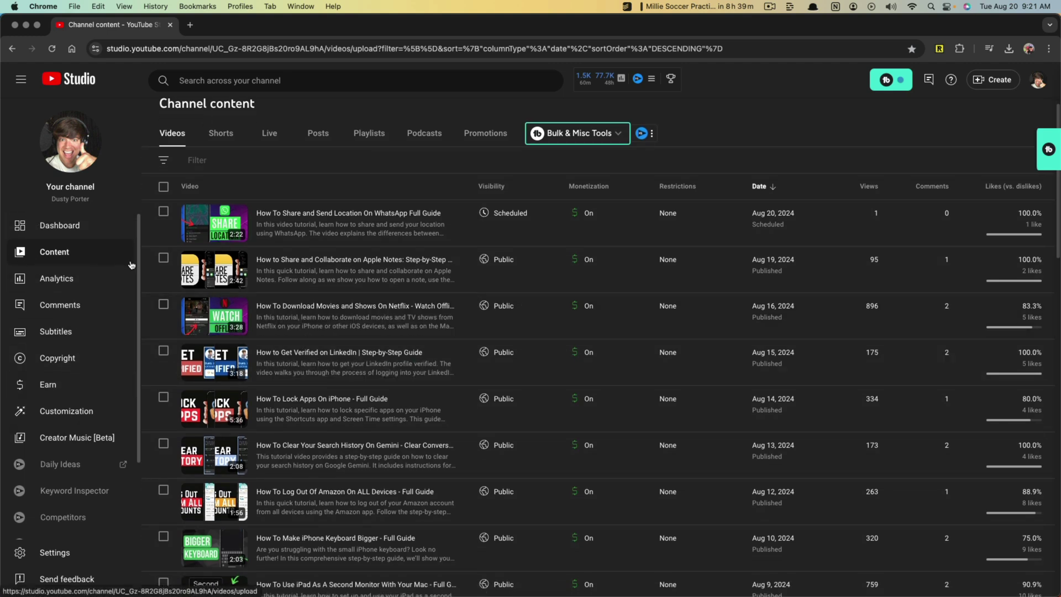
scroll(318, 304, "down", 3)
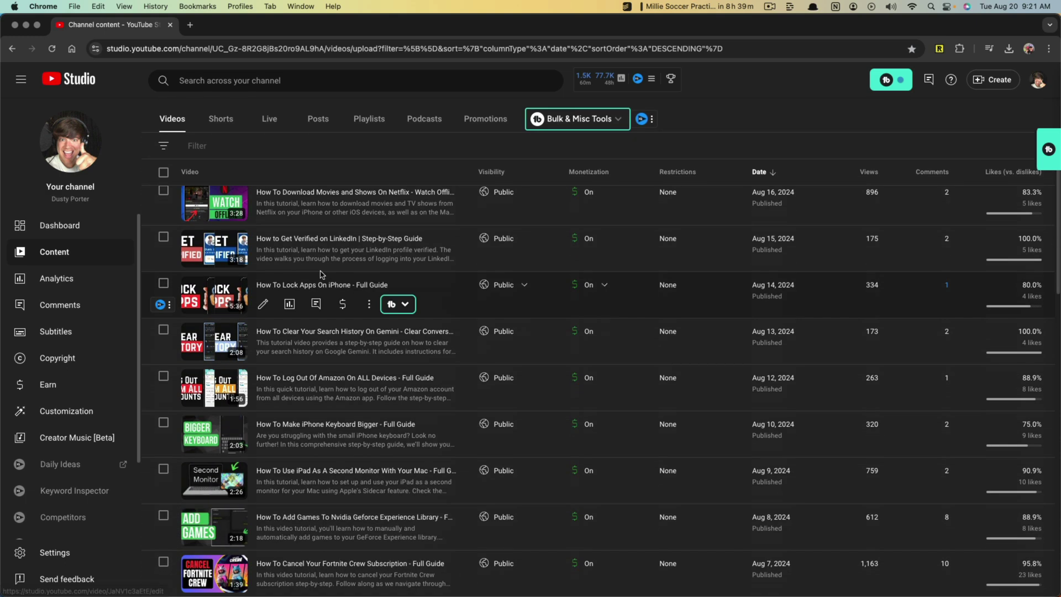
scroll(318, 304, "up", 5)
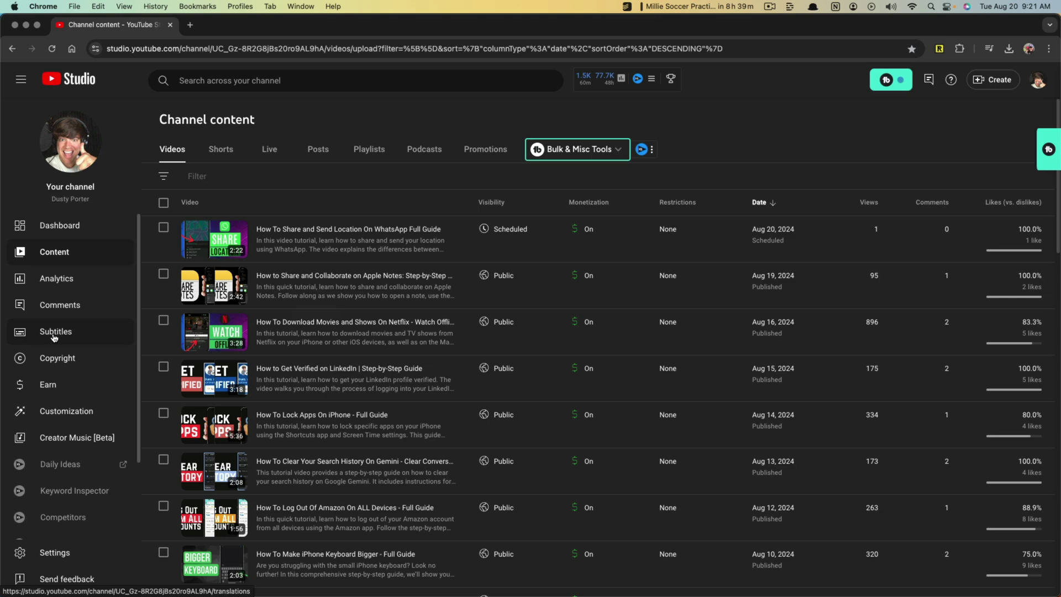
left_click(56, 332)
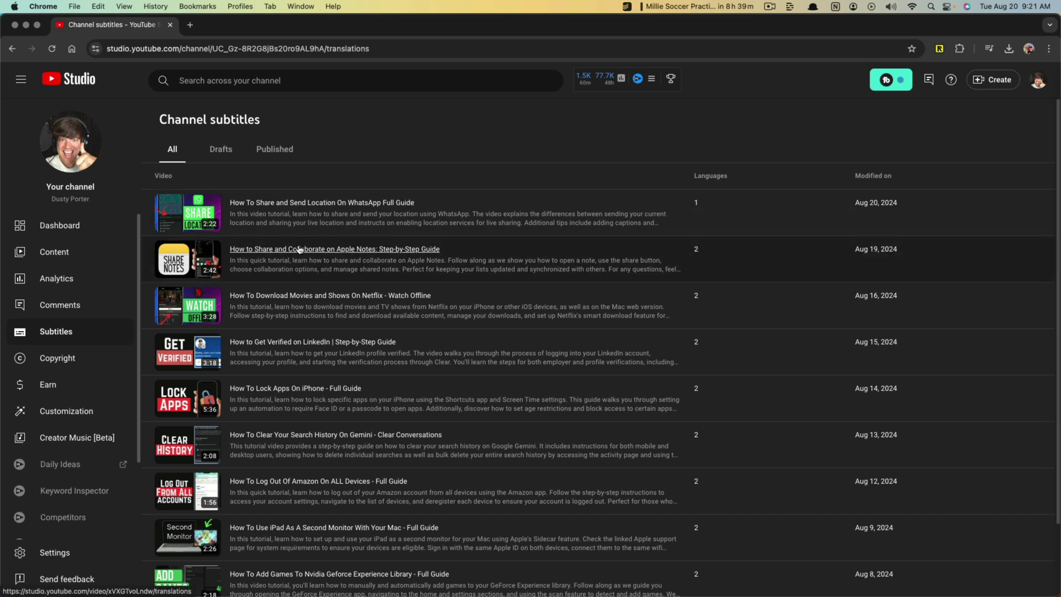
- Reach the video's subtitle languages page via Content and its details' Subtitles entry
left_click(301, 252)
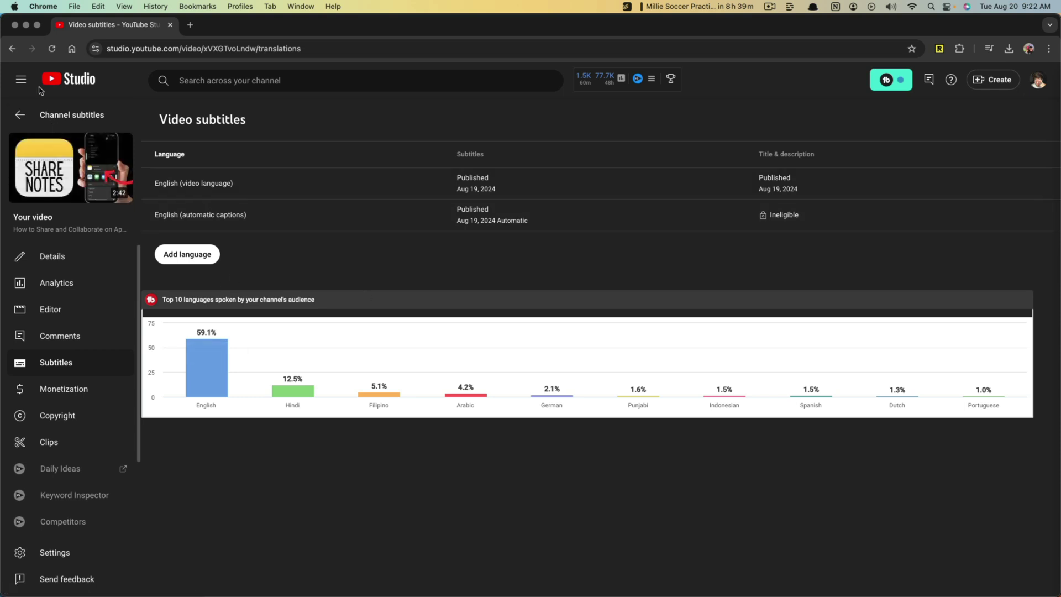
left_click(21, 114)
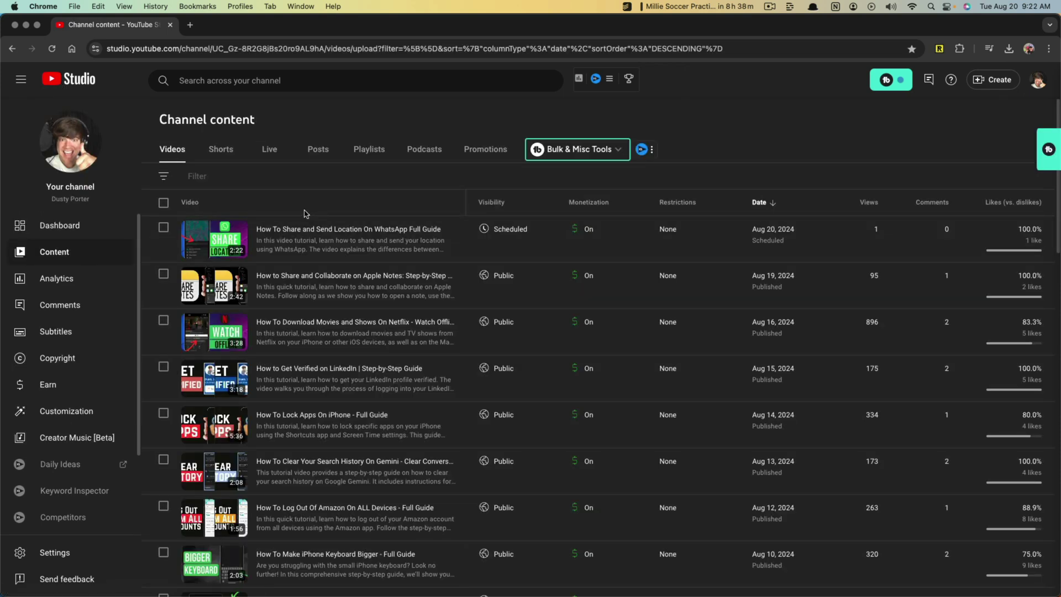
left_click(304, 276)
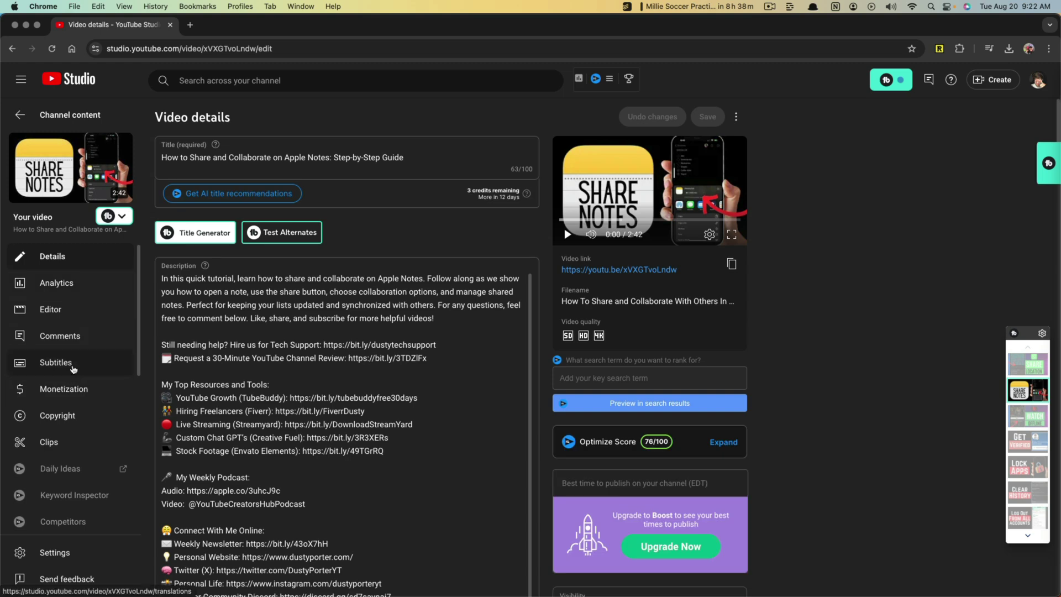
left_click(56, 362)
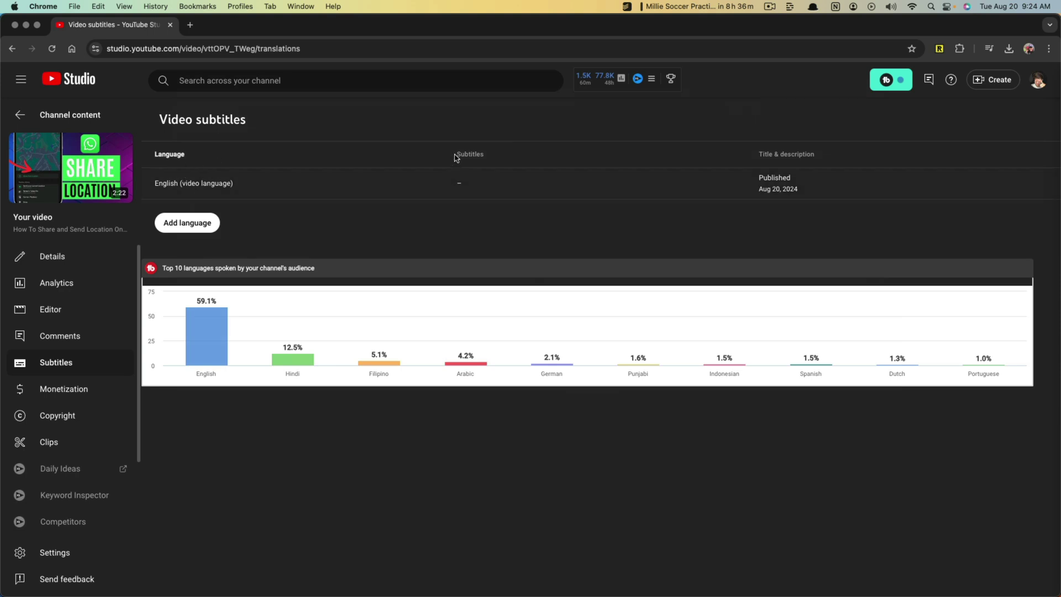
- Edit the English subtitle row and choose Upload file with timing
mouse_move(470, 184)
left_click(470, 186)
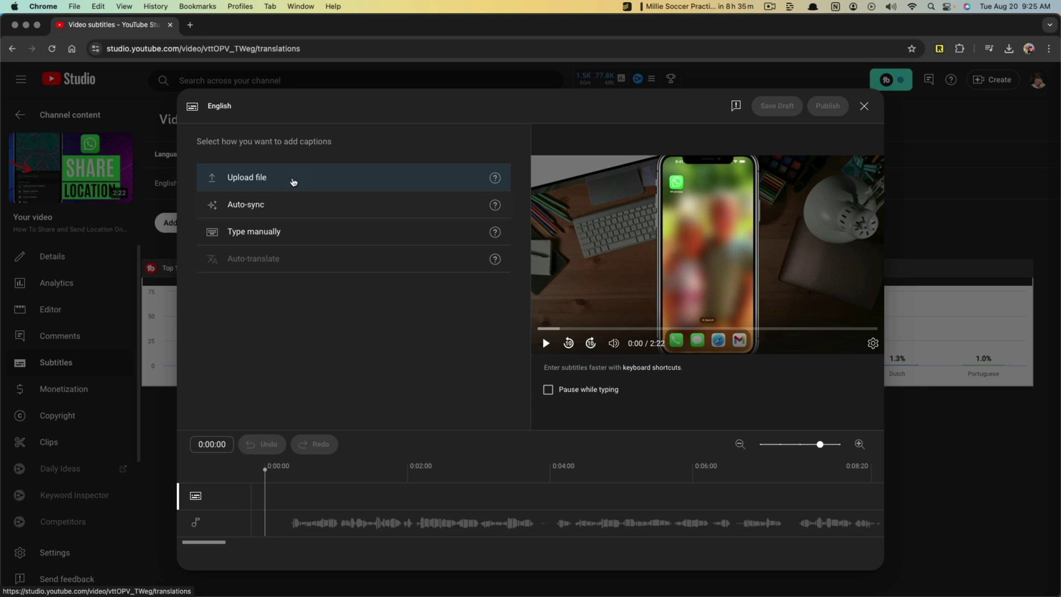
left_click(293, 182)
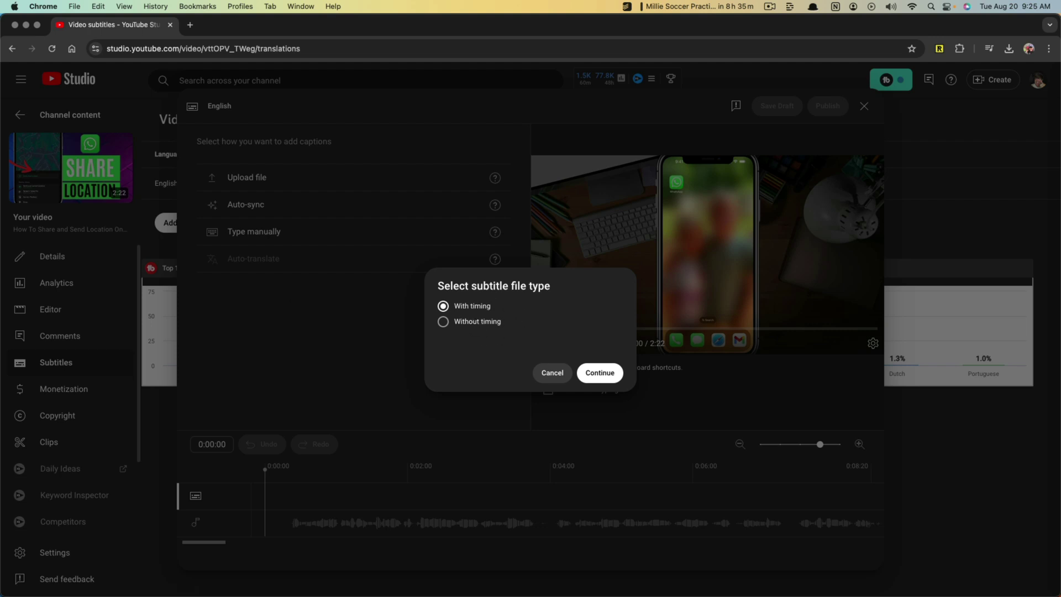
- In Descript, choose Publish > Export with Subtitles (SubRip) as the format
key("super+Tab")
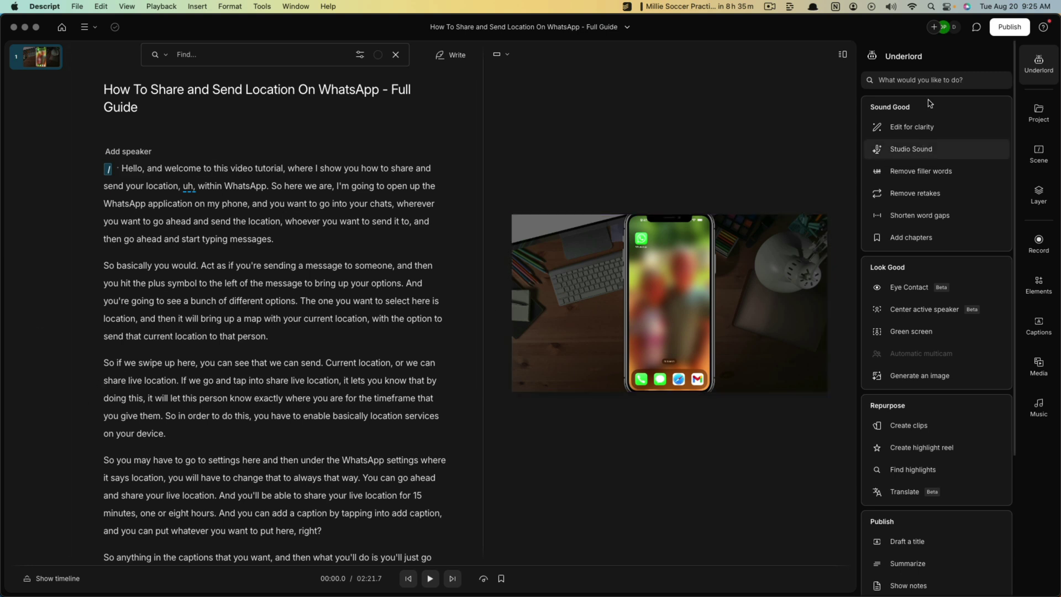
scroll(921, 332, "down", 5)
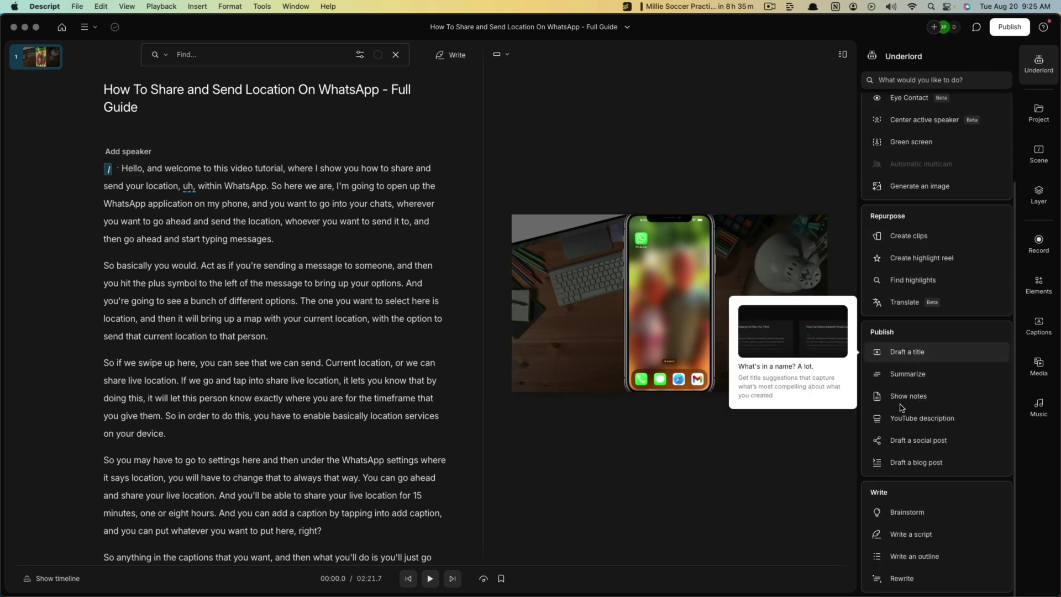
scroll(920, 373, "up", 5)
left_click(1010, 26)
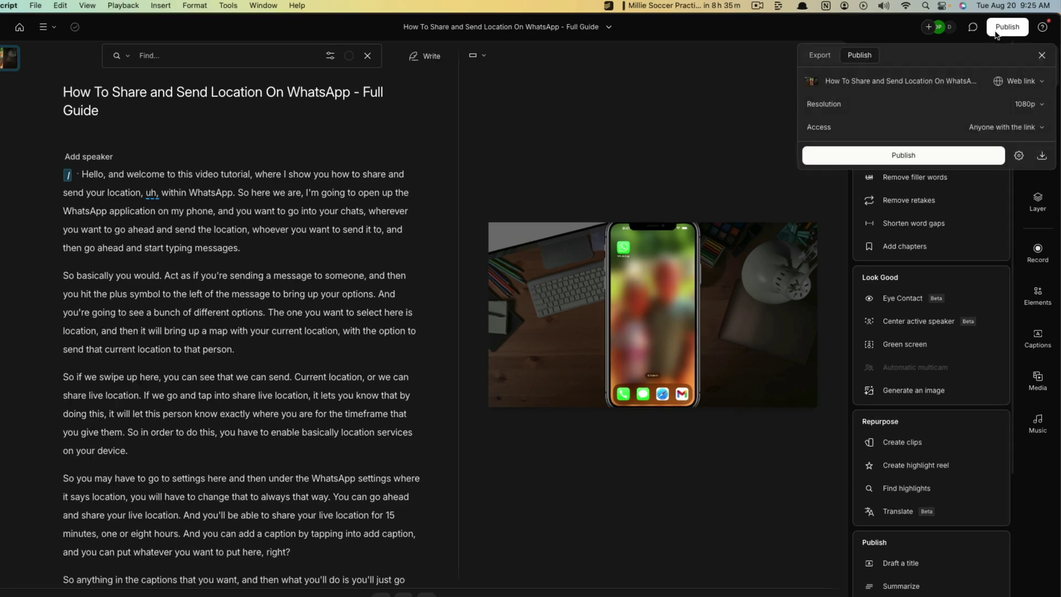
left_click(820, 55)
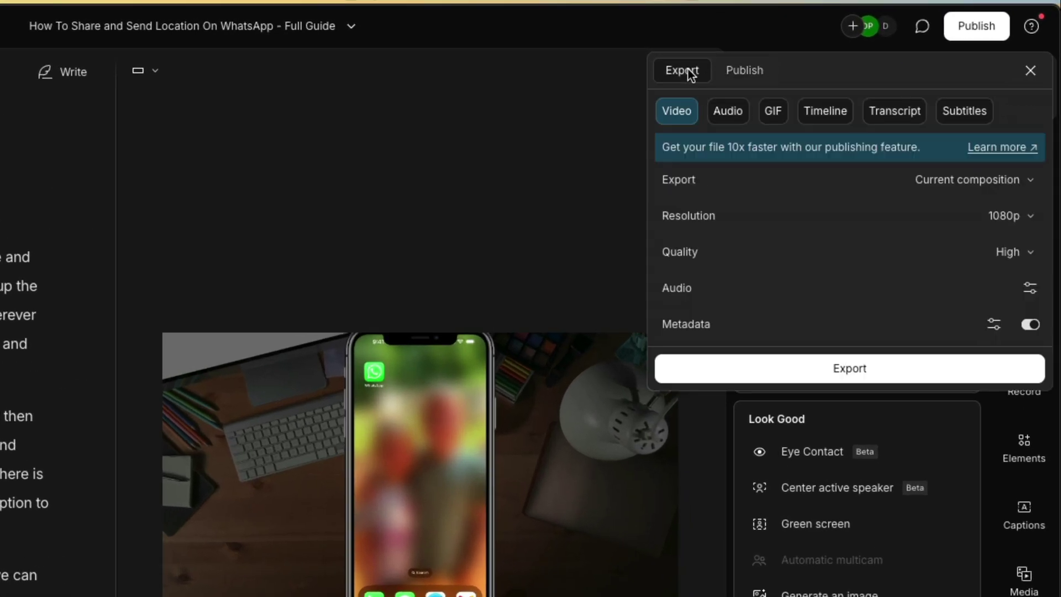
left_click(966, 111)
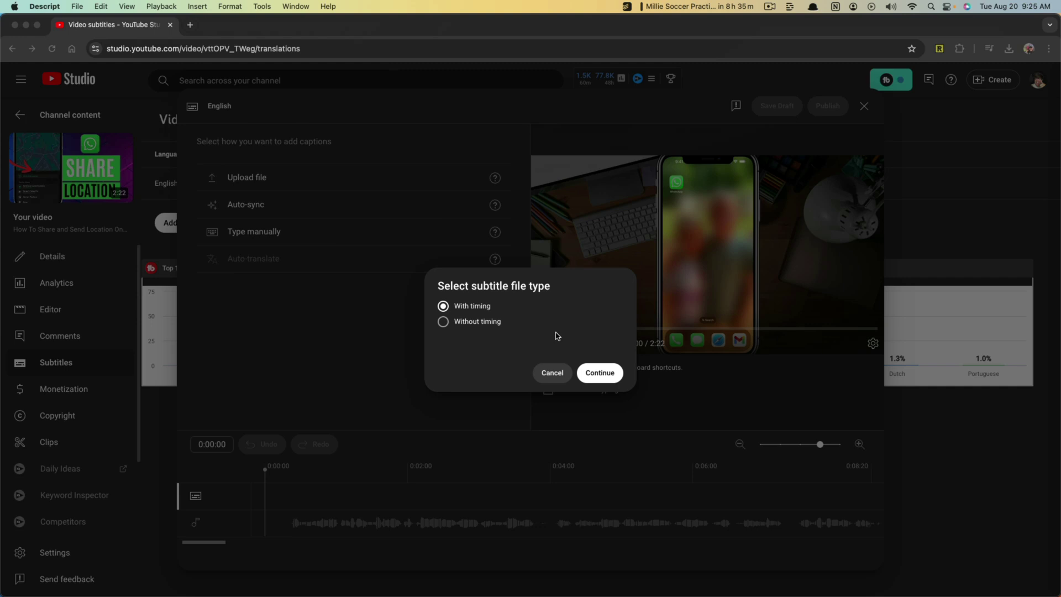
- Load the WhatsApp guide .srt file so its timed English captions fill the editor
left_click(485, 249)
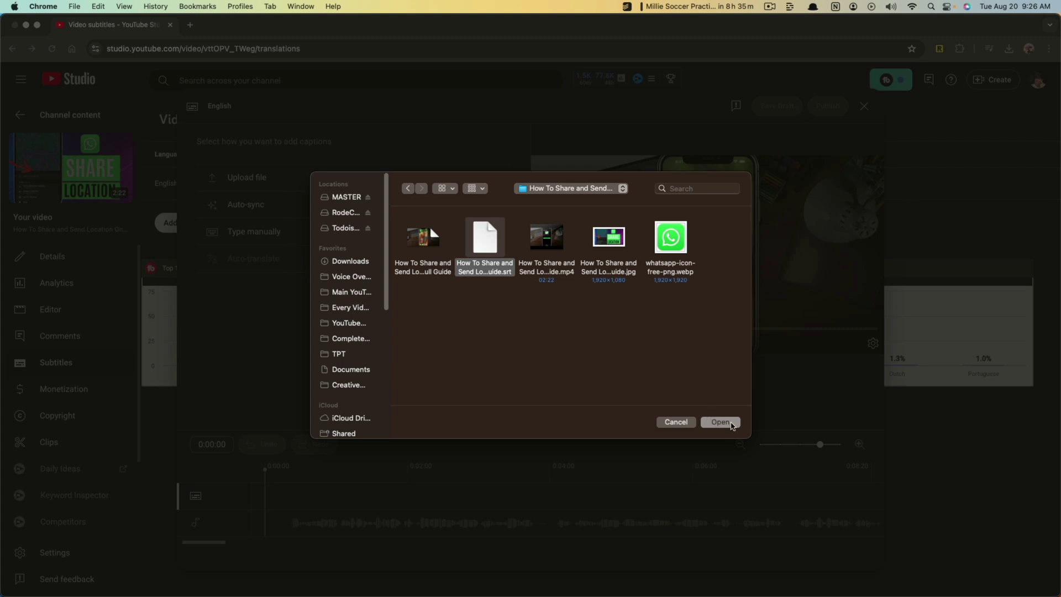
left_click(722, 422)
left_click(600, 374)
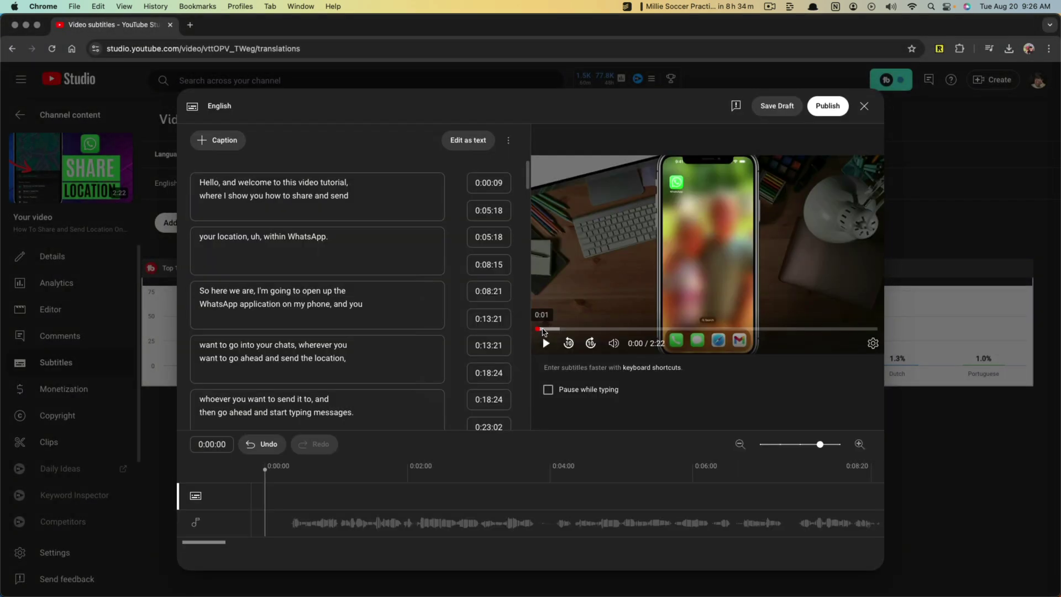
- Review several captions and their timings, then close the subtitle editor
left_click(365, 307)
scroll(373, 313, "down", 3)
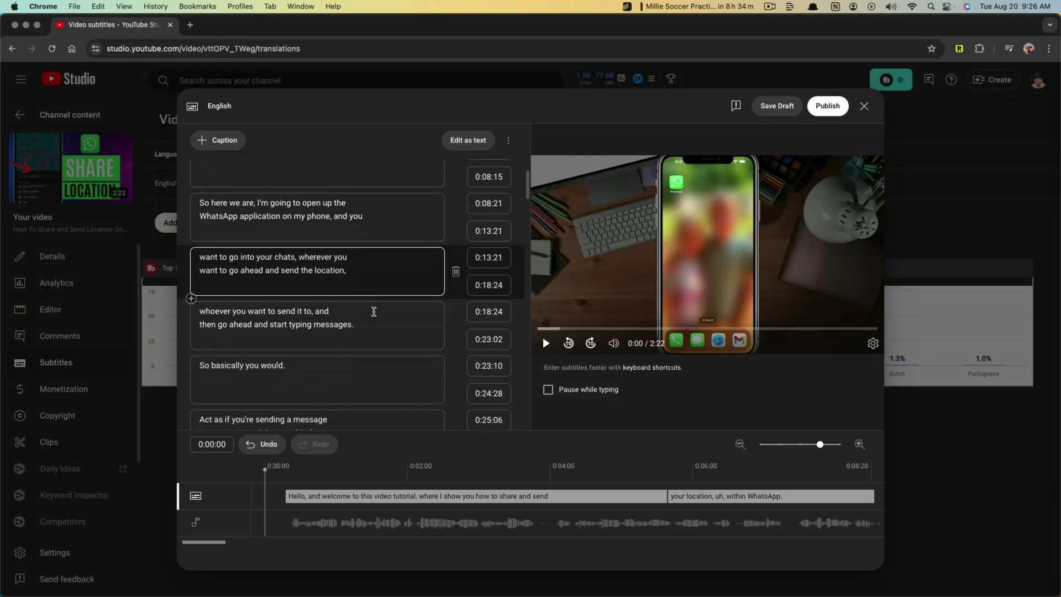
scroll(373, 312, "down", 3)
scroll(382, 332, "down", 3)
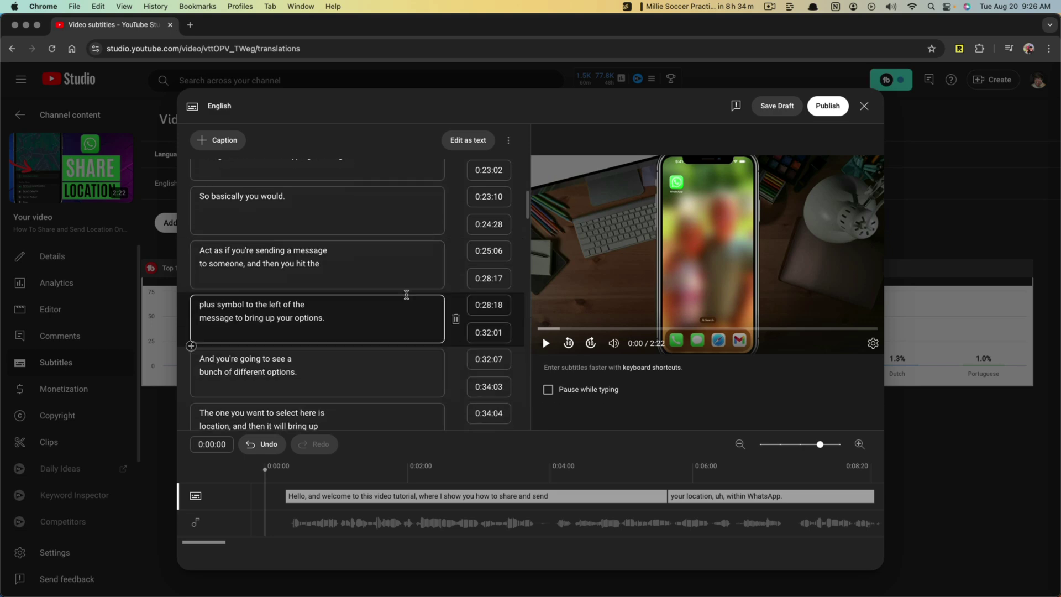
scroll(407, 295, "up", 6)
scroll(407, 294, "up", 3)
left_click(488, 236)
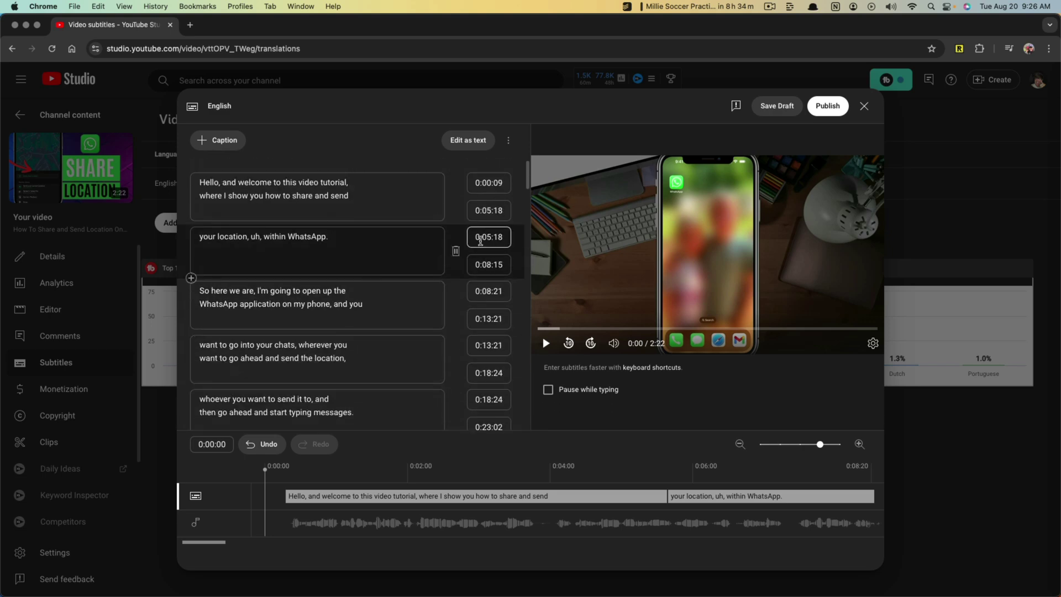
scroll(373, 332, "down", 2)
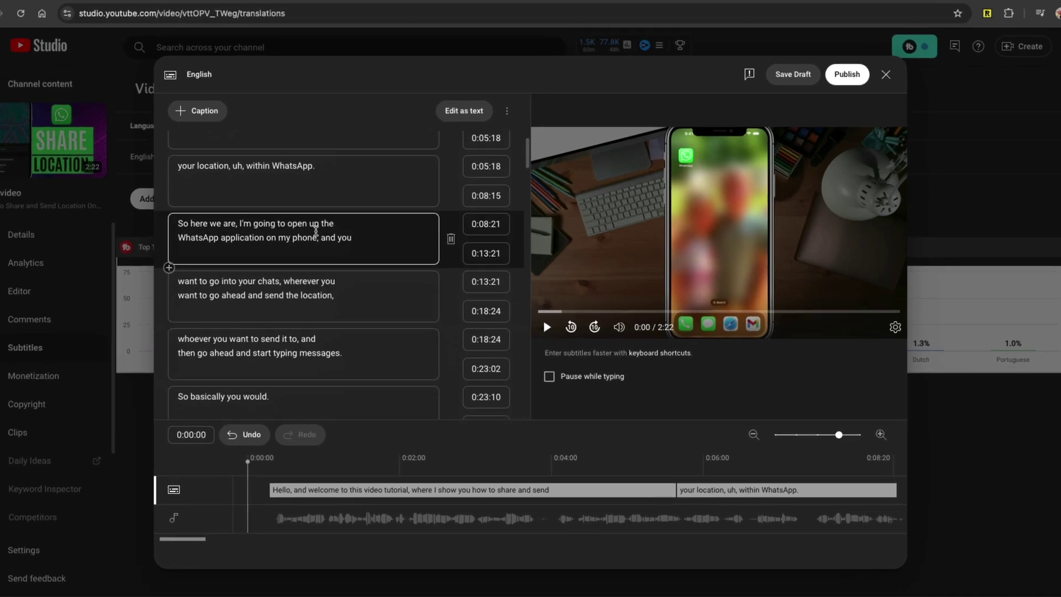
left_click(332, 298)
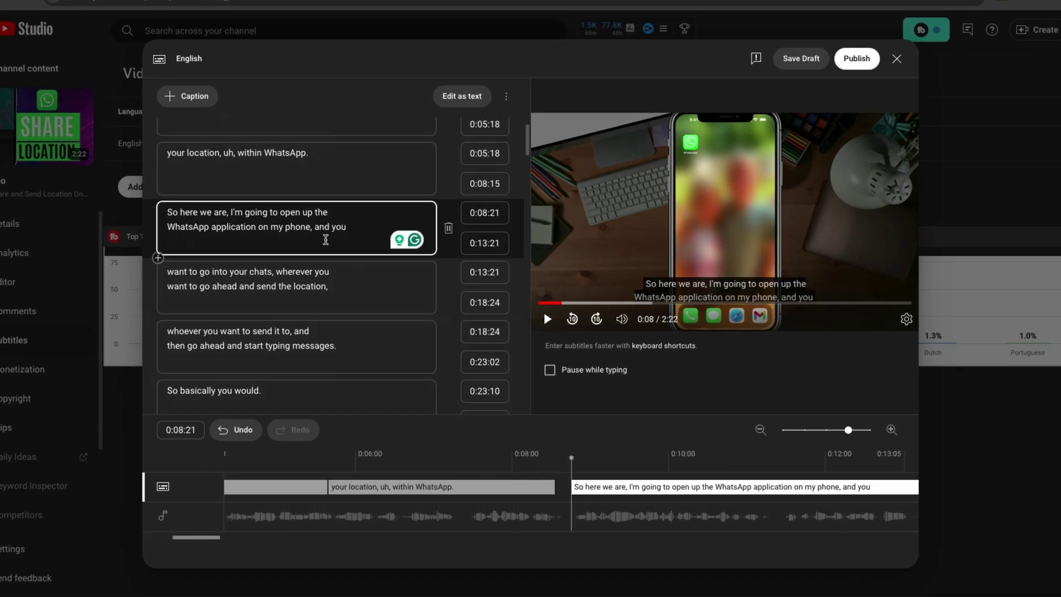
scroll(346, 290, "down", 1)
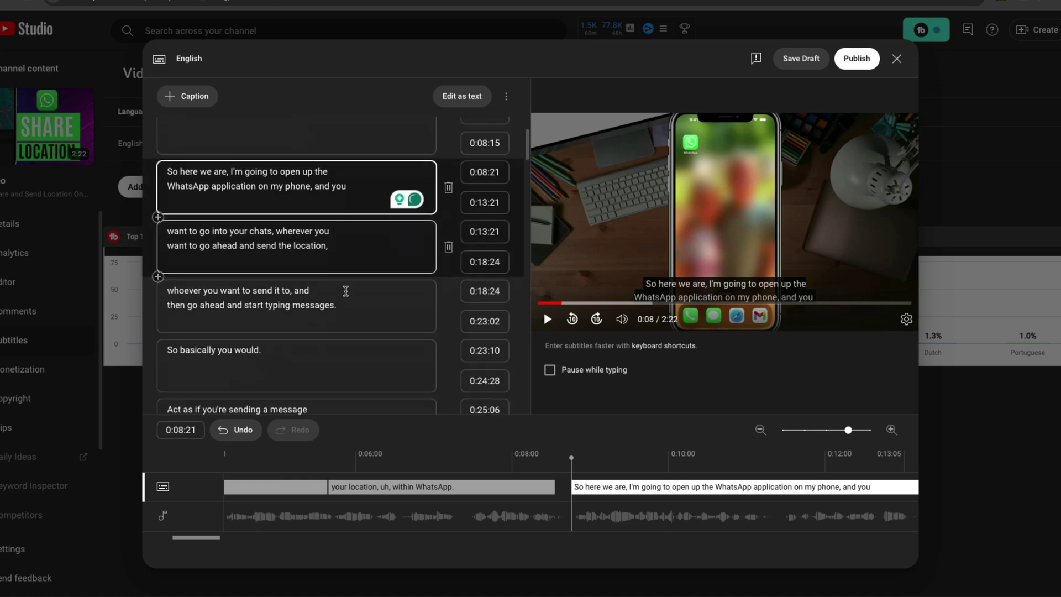
scroll(346, 292, "down", 1)
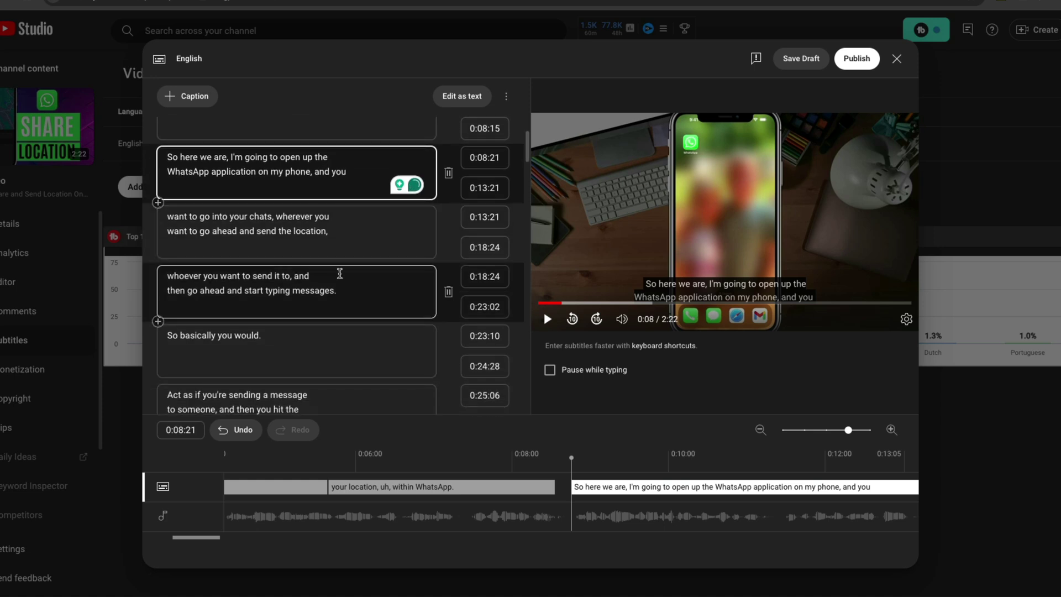
scroll(337, 274, "down", 3)
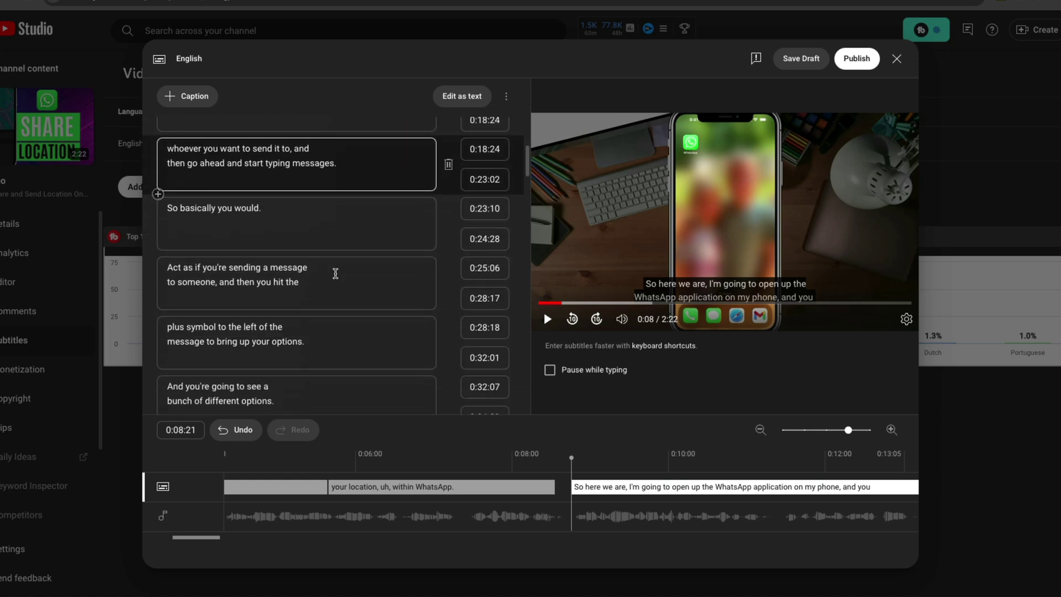
scroll(335, 274, "down", 3)
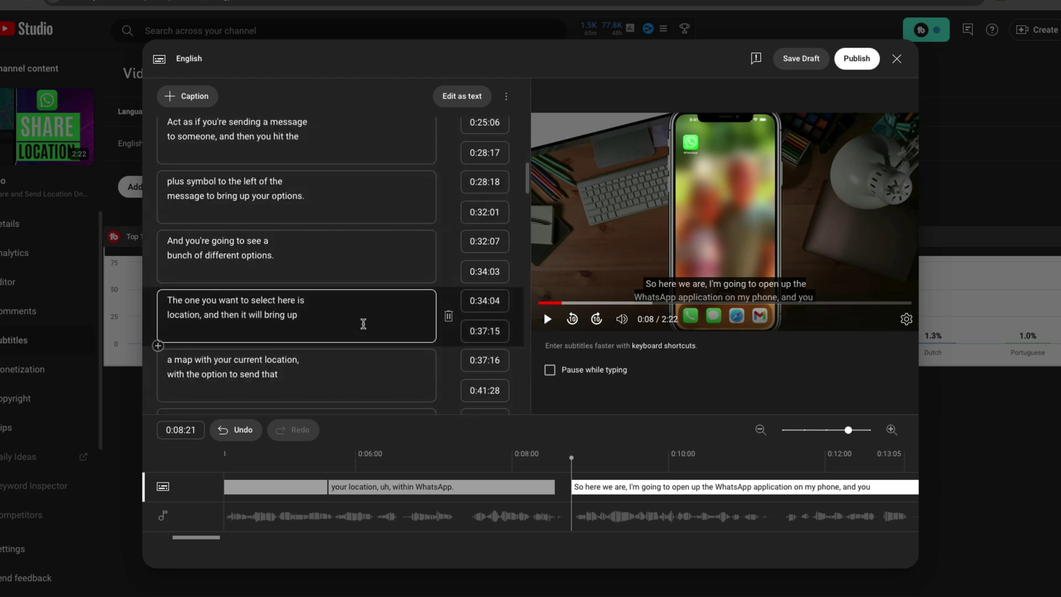
scroll(363, 324, "up", 3)
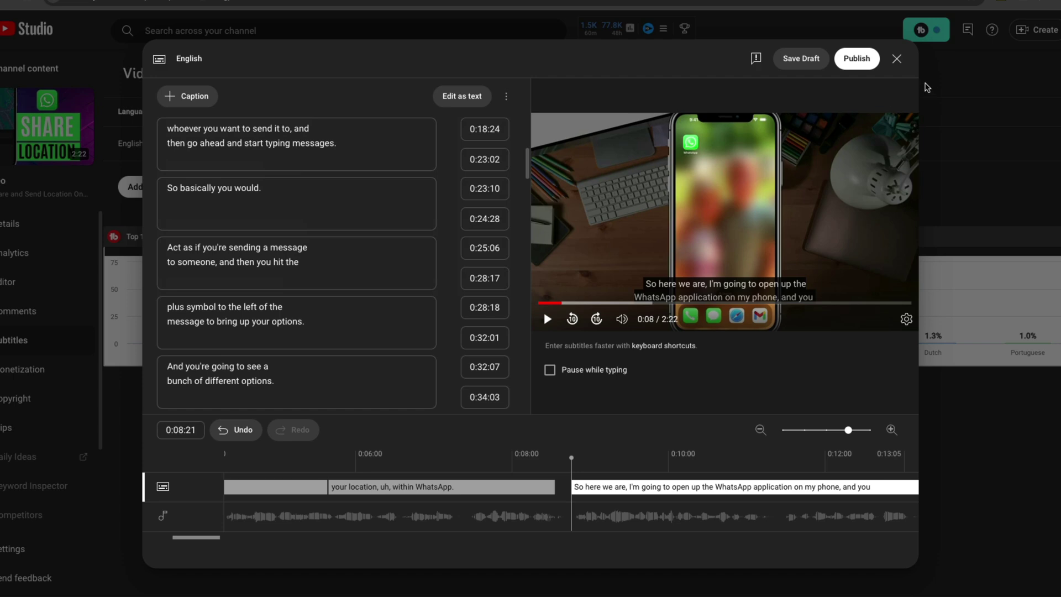
left_click(898, 58)
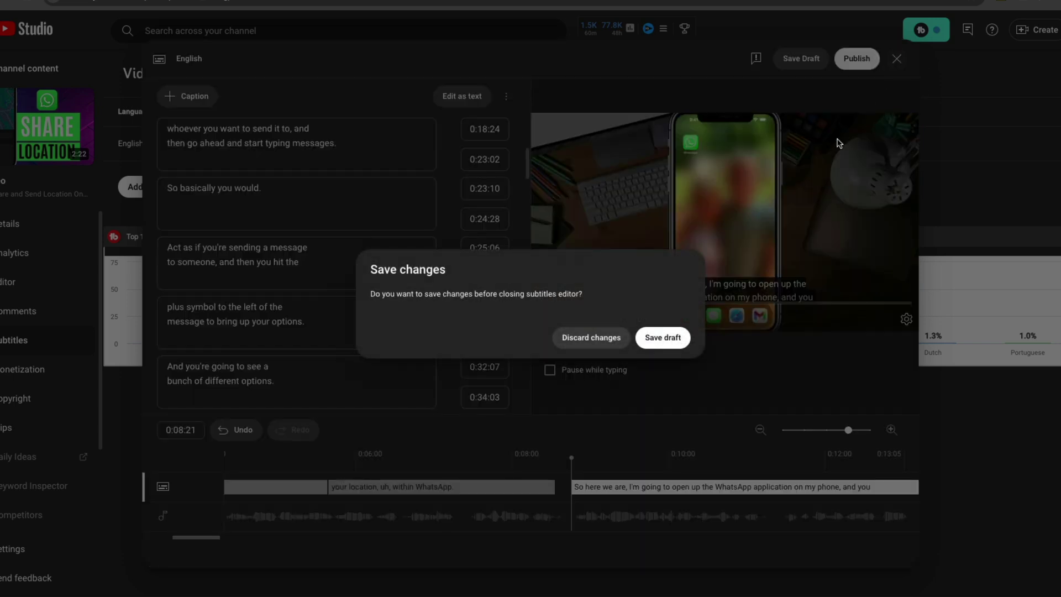
- Start typing English subtitles manually and preview the video briefly
left_click(602, 342)
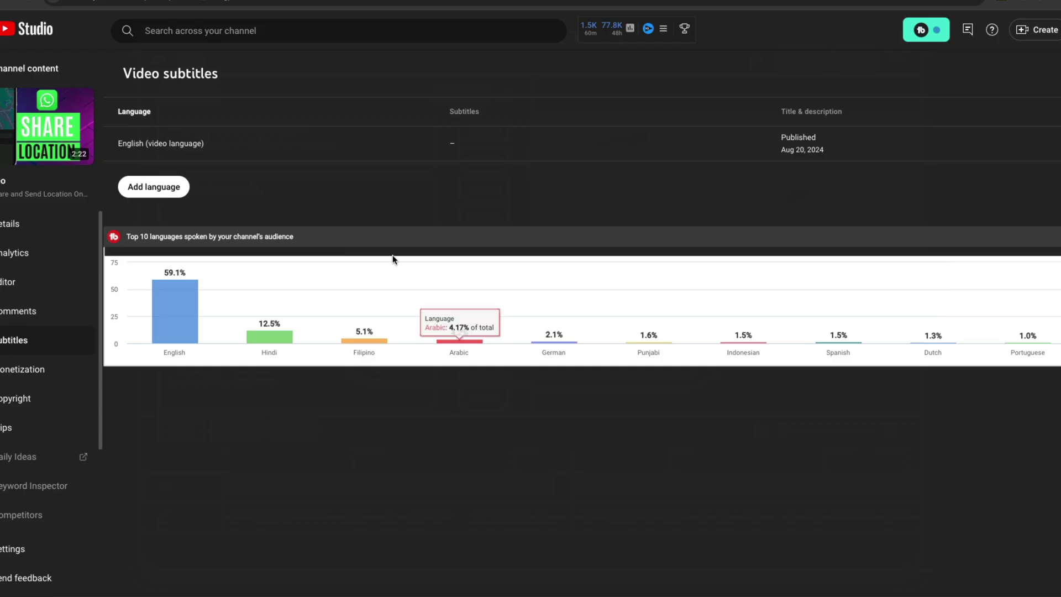
left_click(464, 148)
left_click(307, 197)
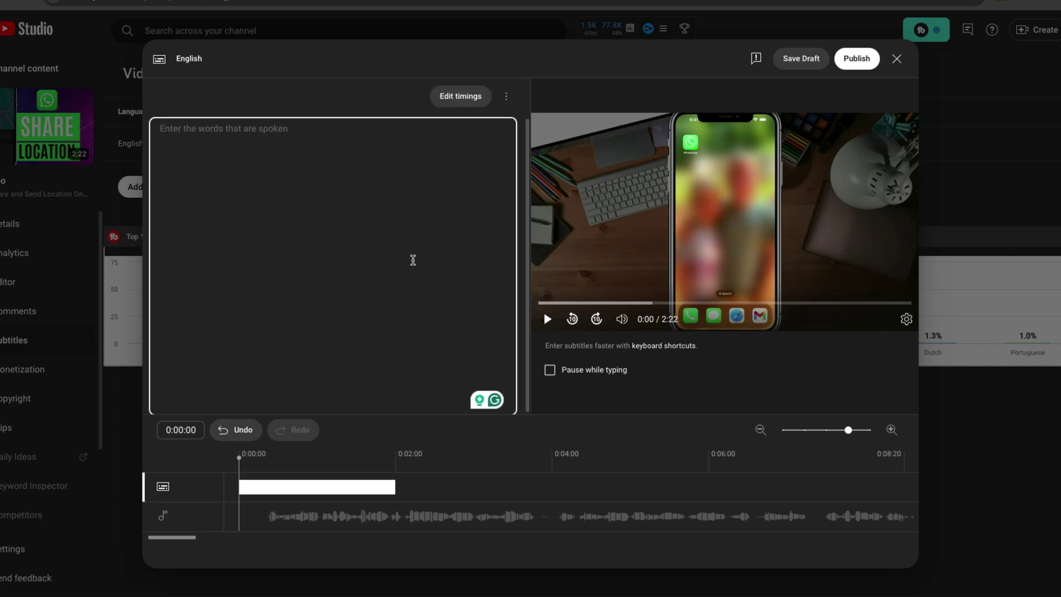
key("shift+space")
left_click(426, 216)
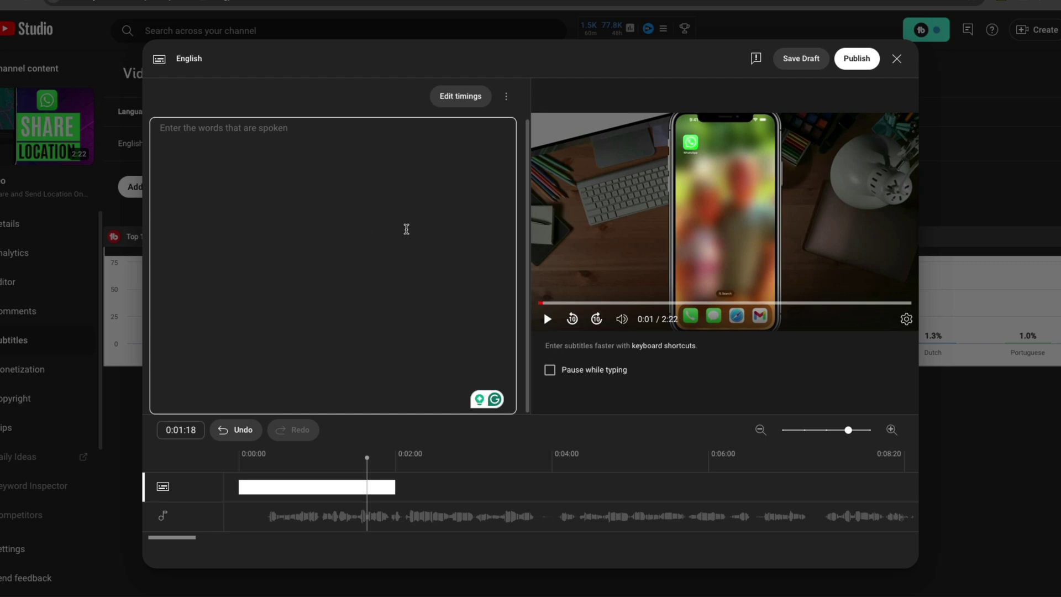
- Switch to Edit timings with one empty caption, then close the editor
left_click(461, 95)
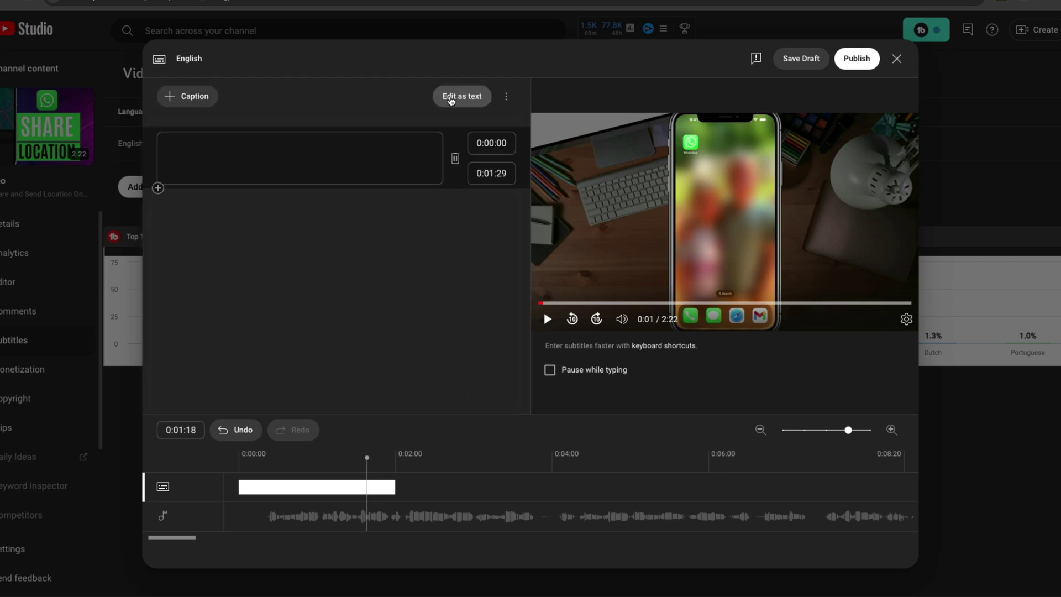
left_click(277, 160)
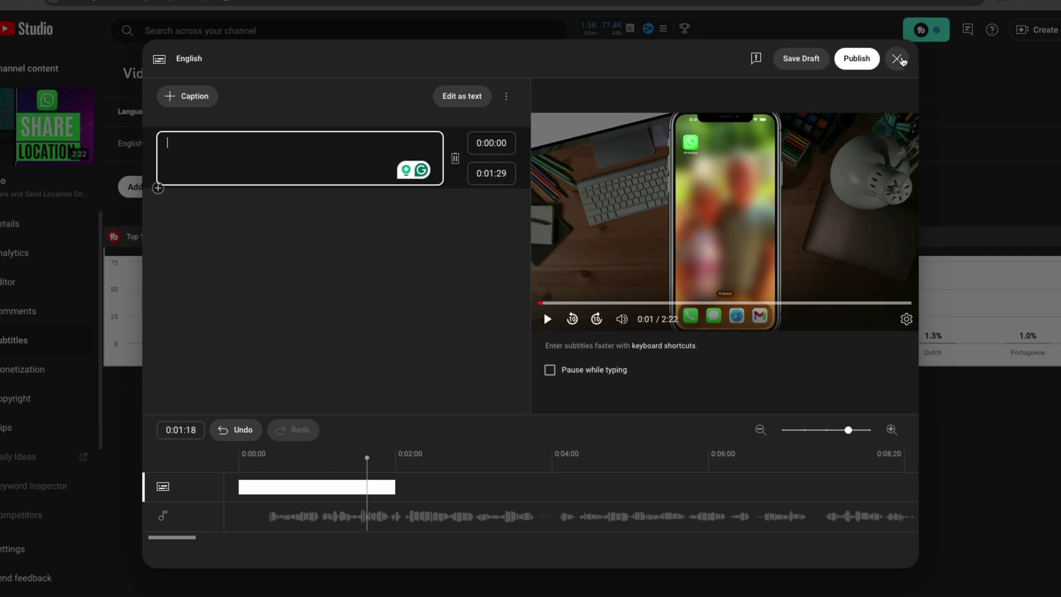
left_click(897, 58)
- Duplicate the automatic English captions into an editable track, overwriting the existing one, then close it
left_click(590, 337)
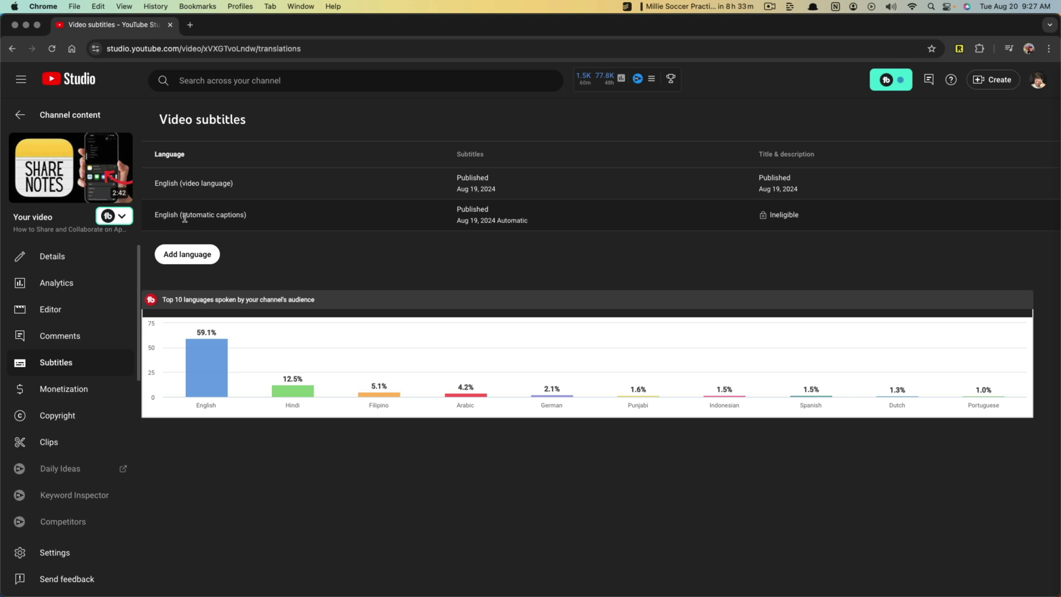
mouse_move(468, 216)
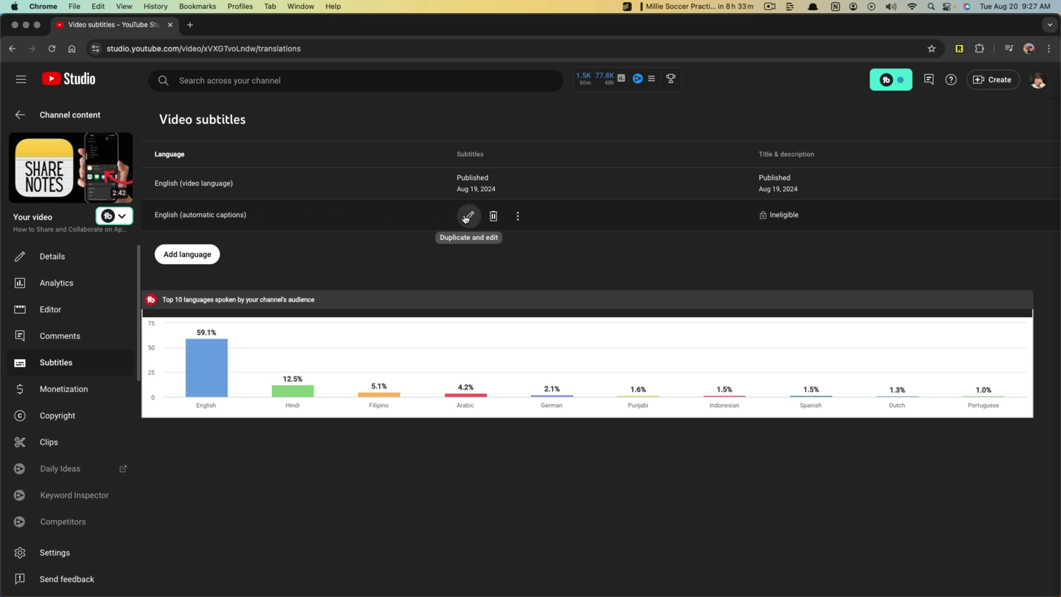
left_click(470, 217)
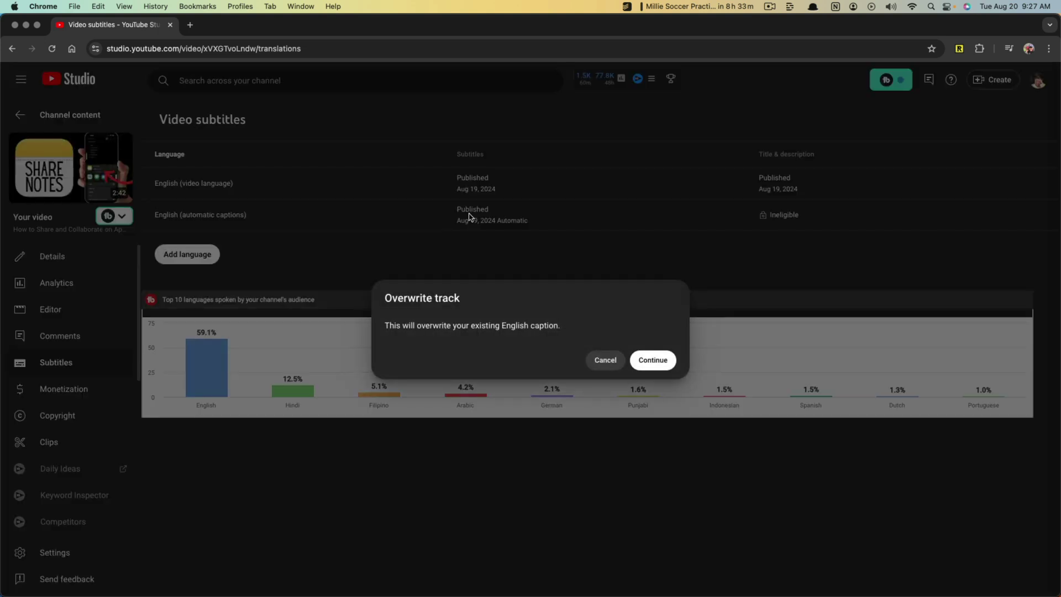
left_click(653, 360)
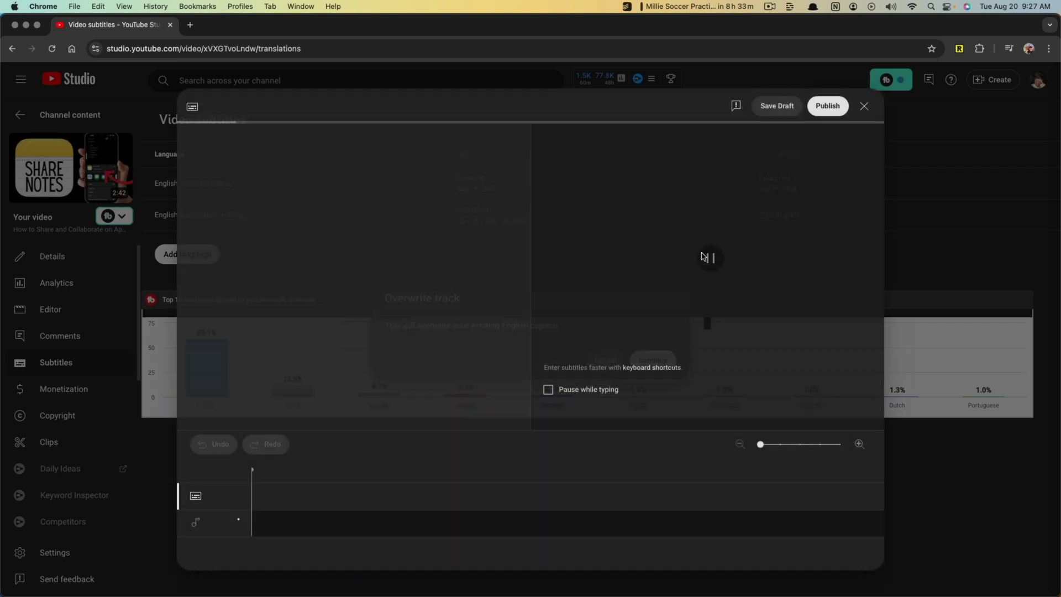
scroll(335, 264, "up", 3)
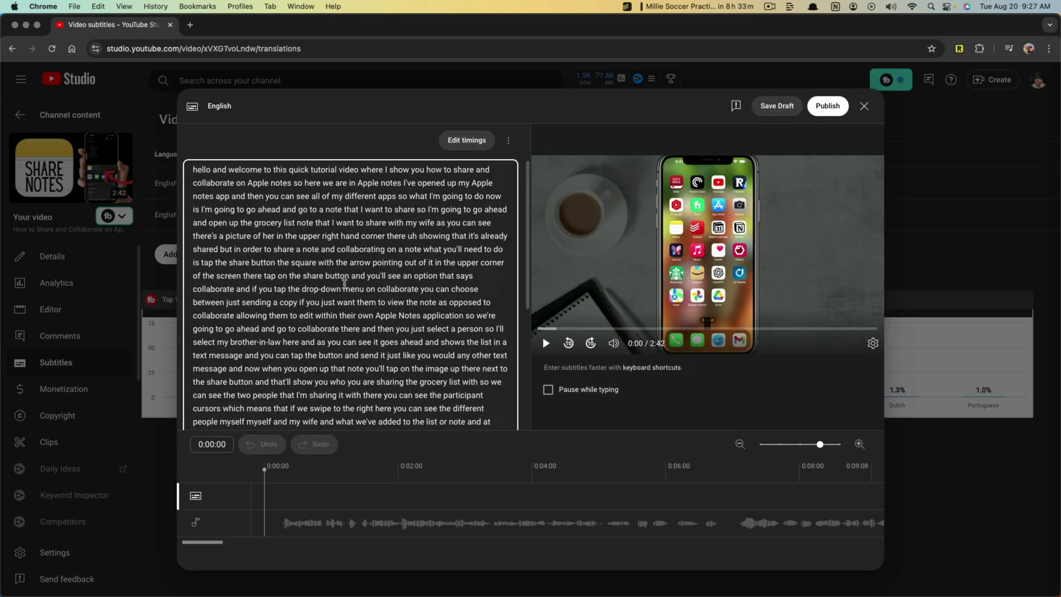
scroll(349, 299, "down", 3)
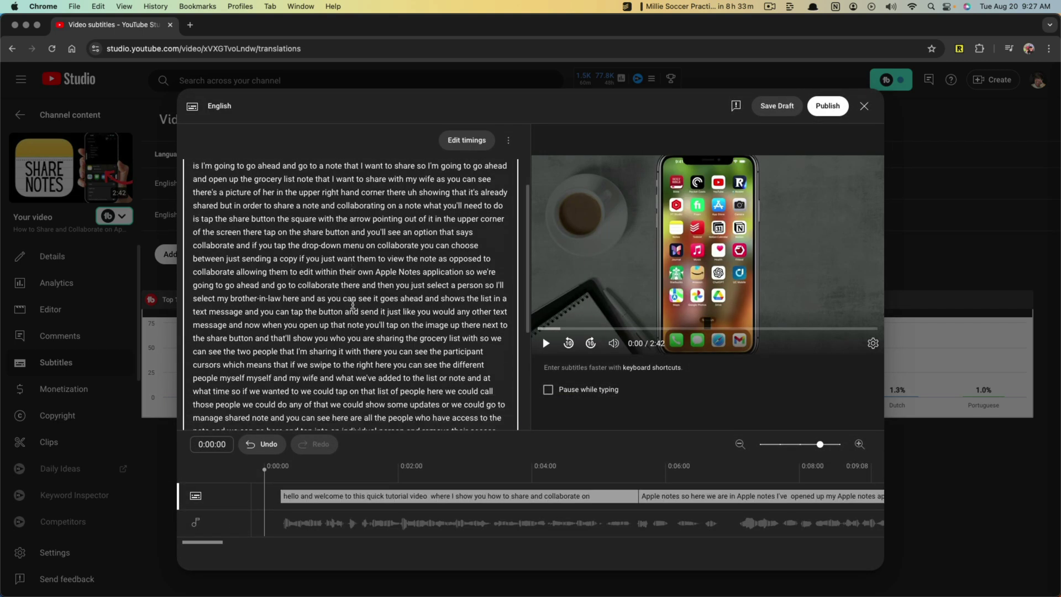
scroll(349, 298, "down", 2)
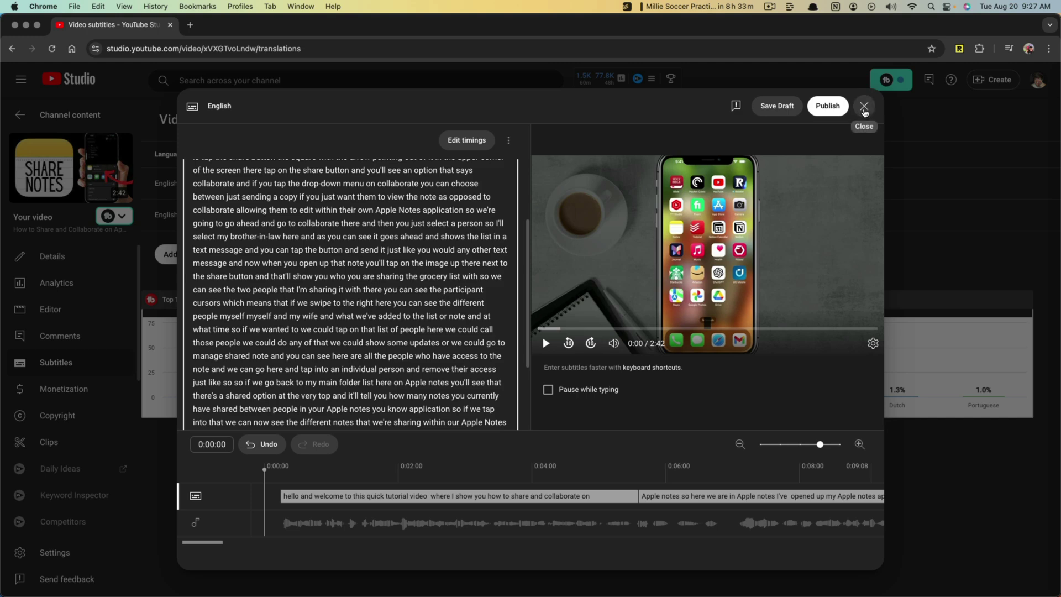
left_click(864, 108)
- Discard the draft and add Hindi from the Add language list
left_click(581, 361)
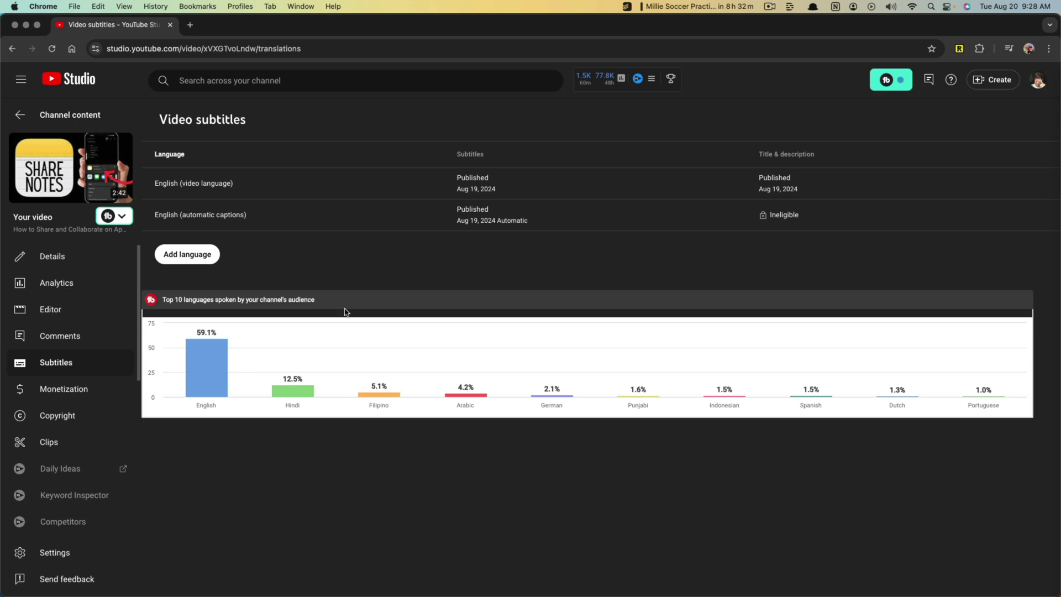
left_click(191, 256)
scroll(315, 401, "down", 5)
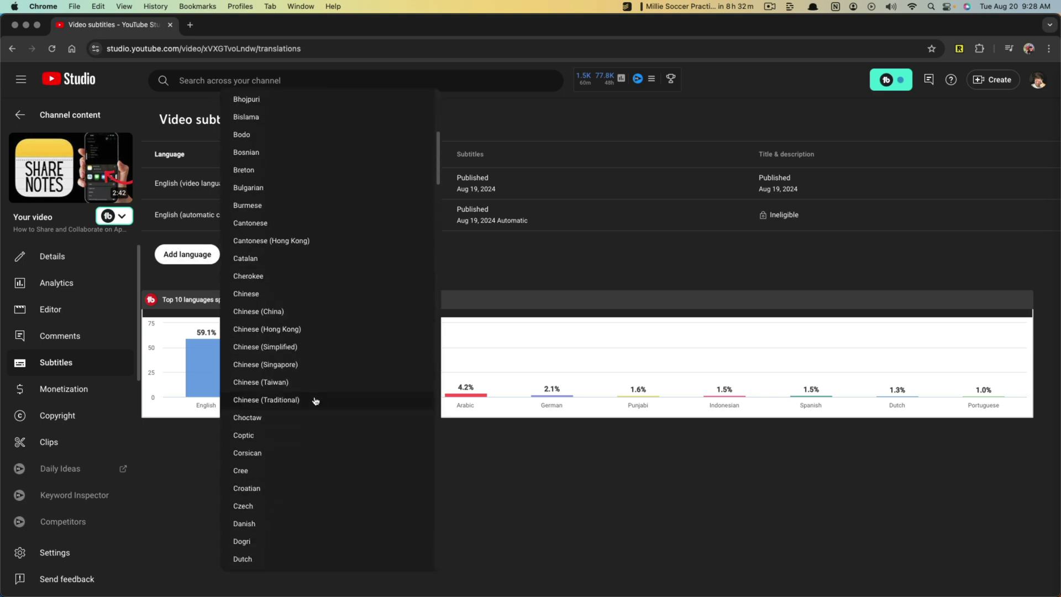
scroll(315, 401, "down", 5)
scroll(315, 381, "down", 3)
scroll(289, 299, "down", 3)
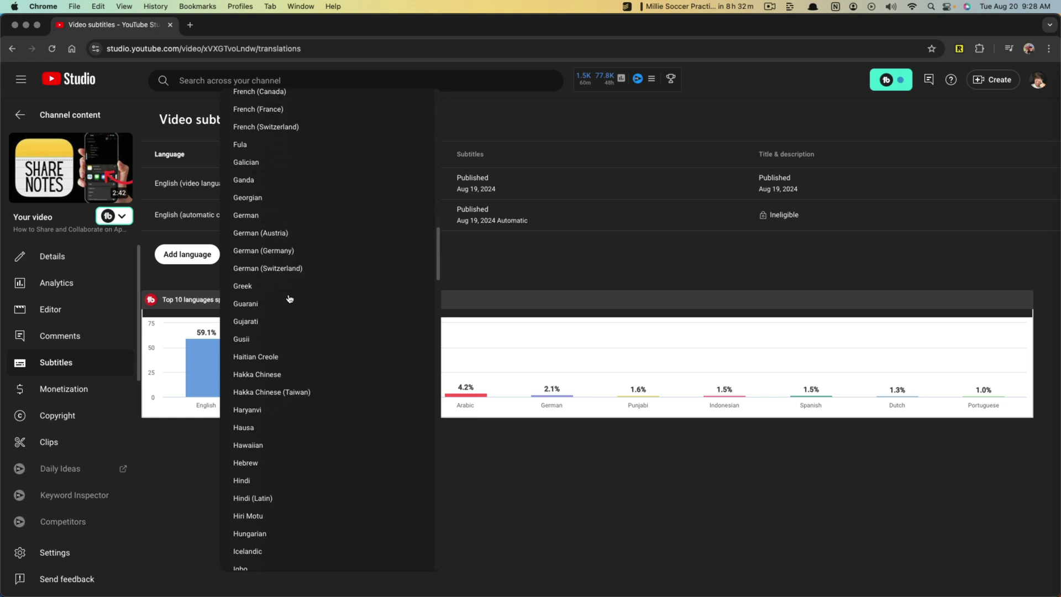
scroll(290, 299, "down", 1)
left_click(260, 462)
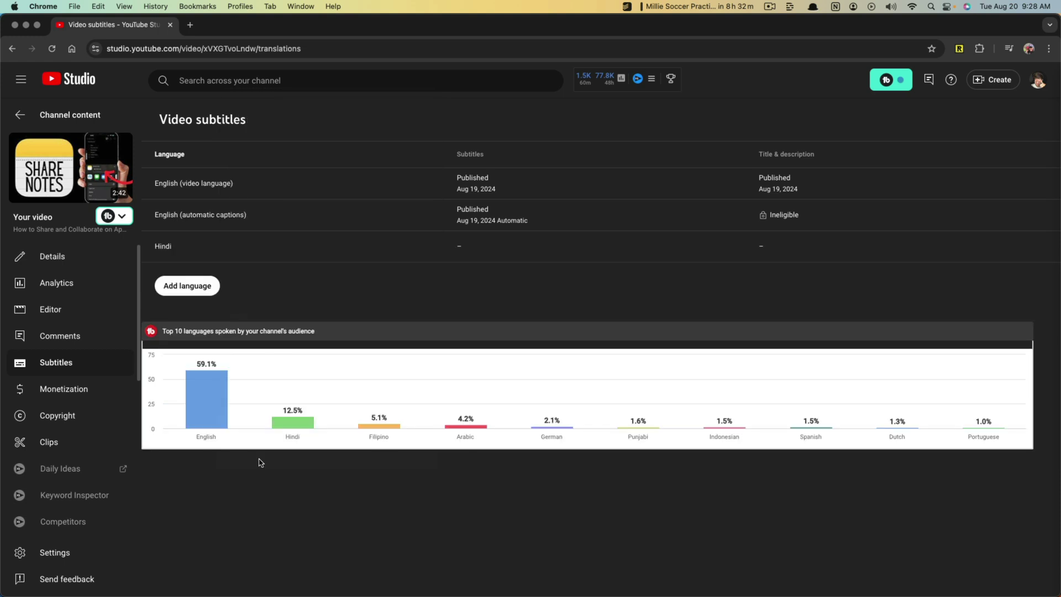
- Auto-translate the Hindi track, review a caption, and publish it
left_click(467, 254)
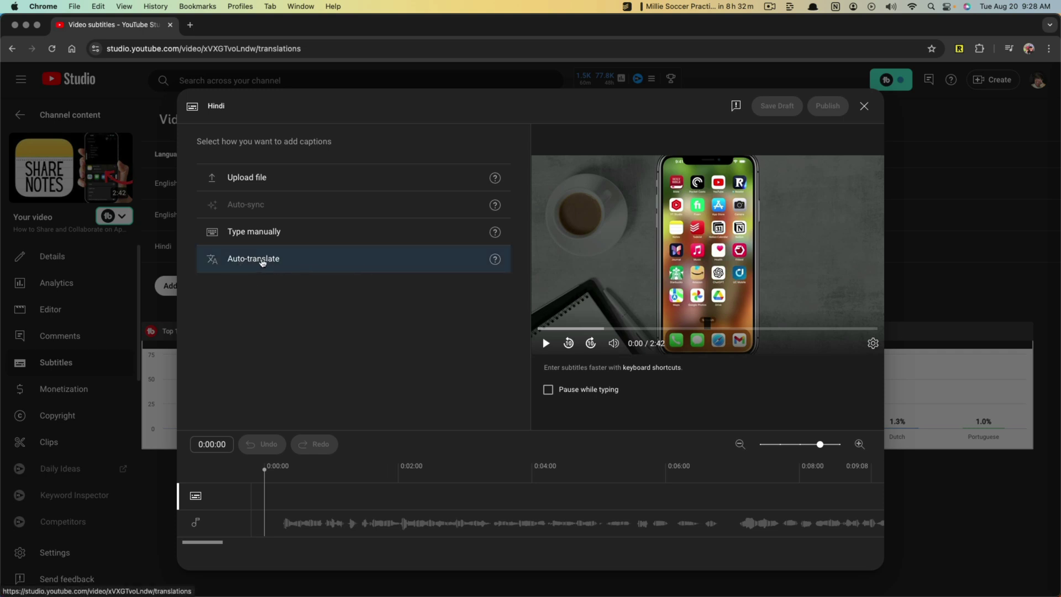
left_click(264, 264)
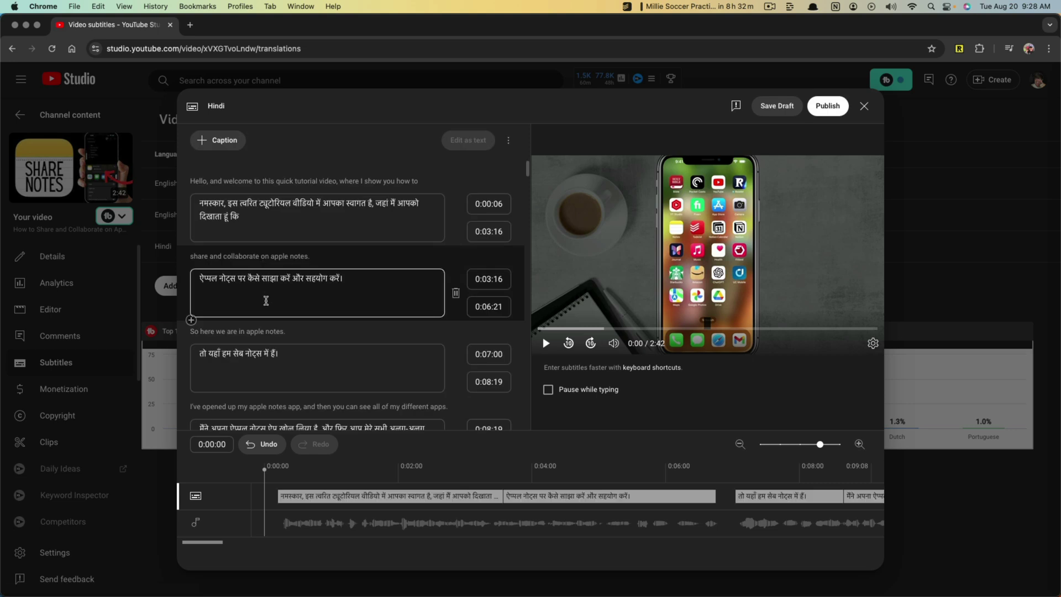
scroll(316, 311, "down", 3)
scroll(316, 311, "down", 5)
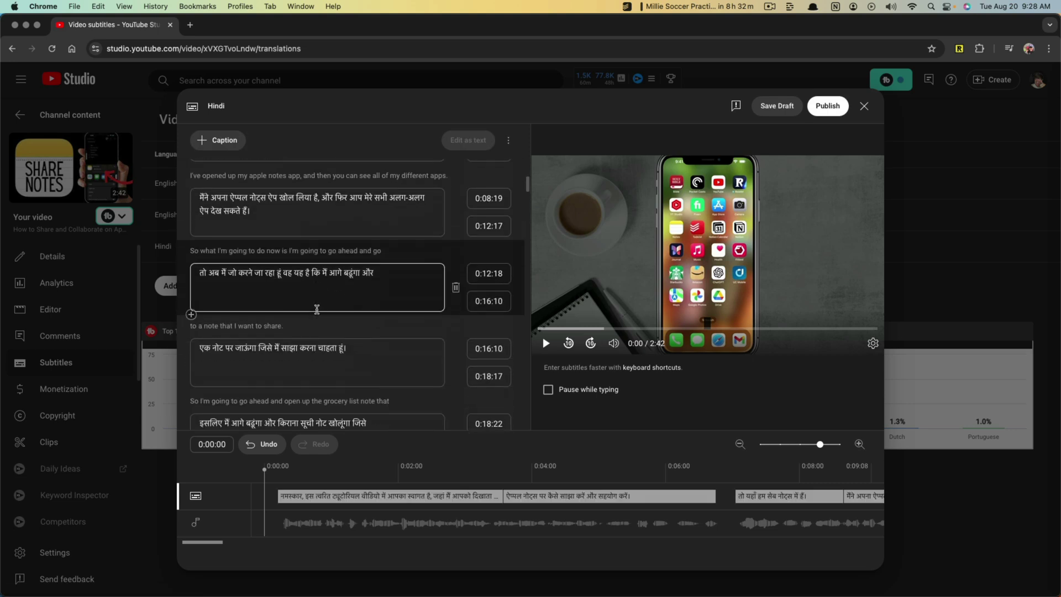
scroll(316, 308, "down", 1)
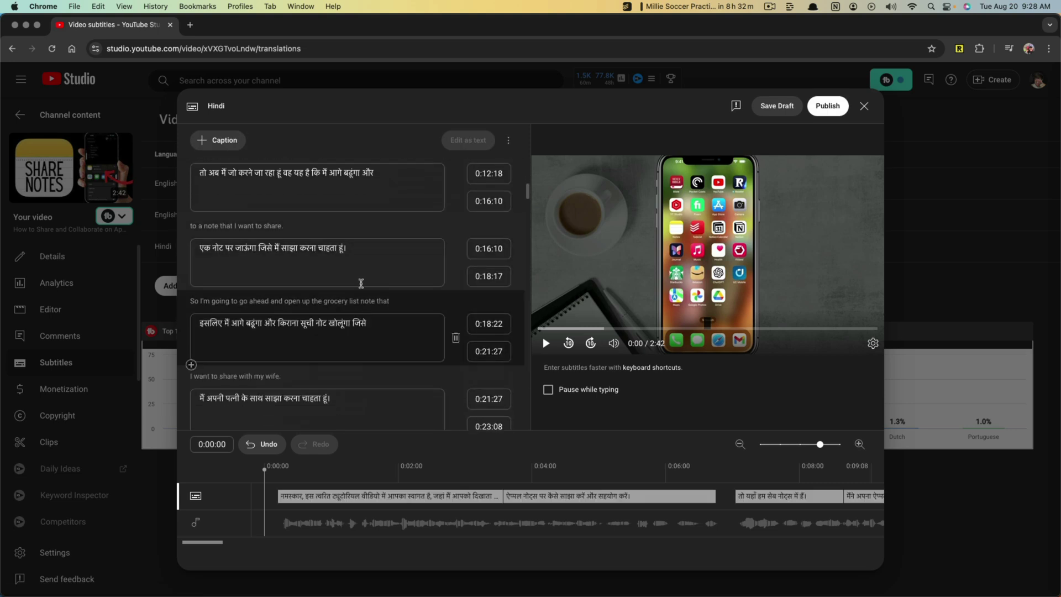
left_click(387, 332)
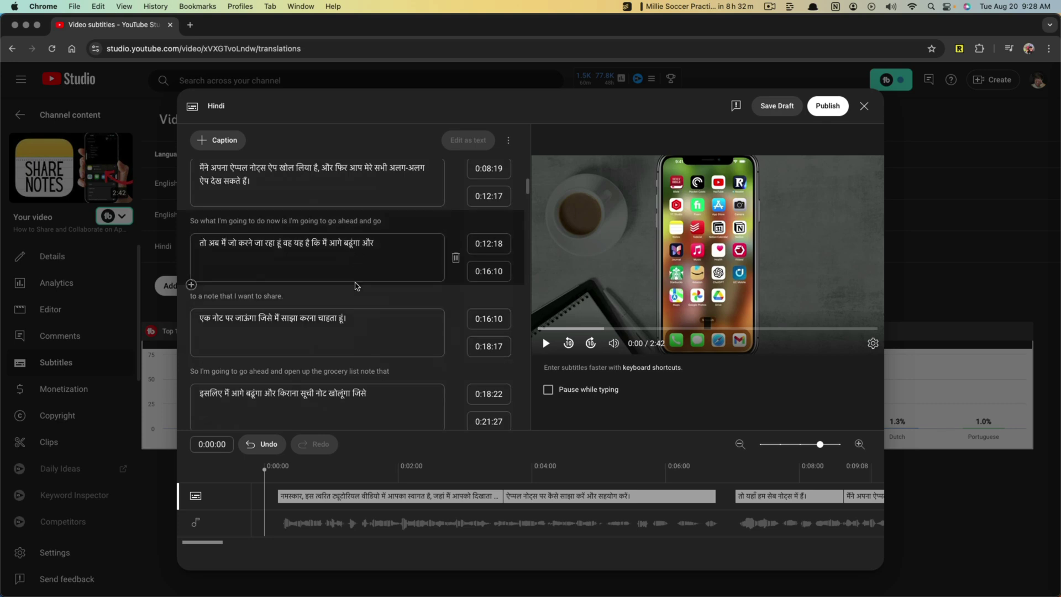
left_click(828, 106)
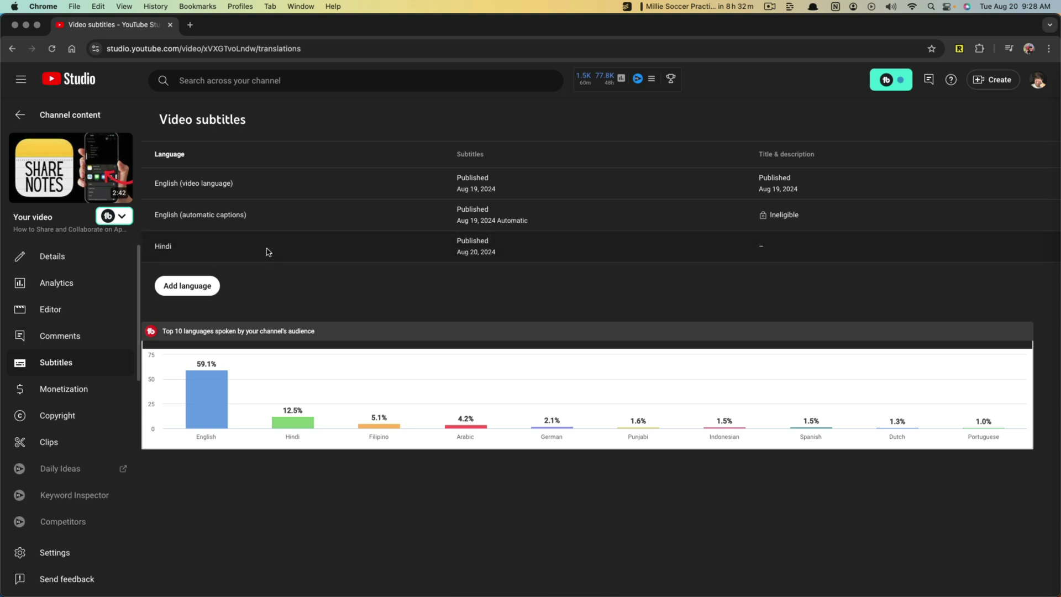
- On the YouTube watch page, turn on captions and select the Hindi track
left_click(113, 170)
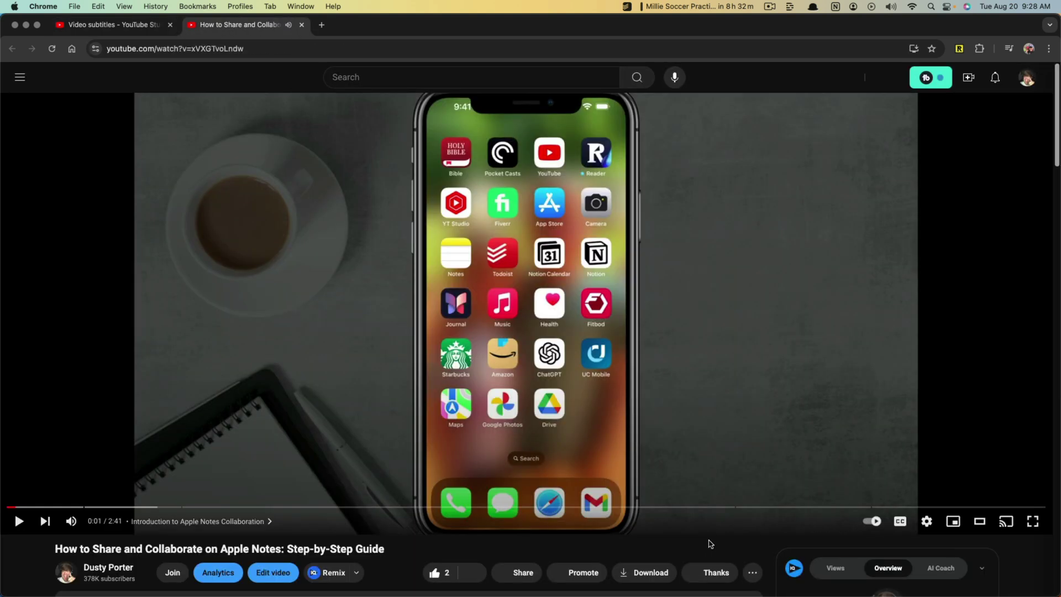
left_click(901, 522)
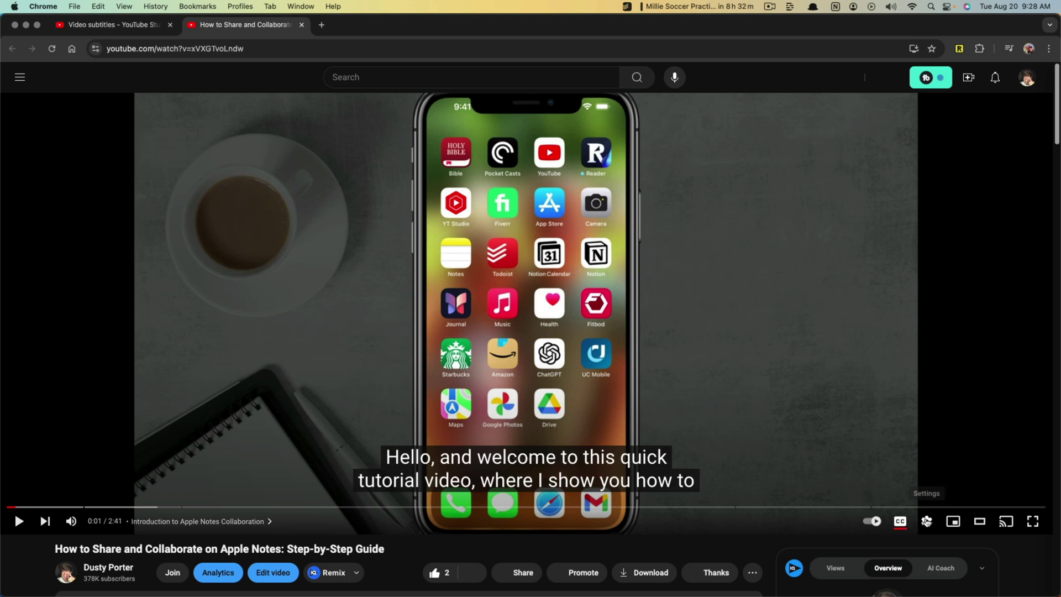
left_click(927, 522)
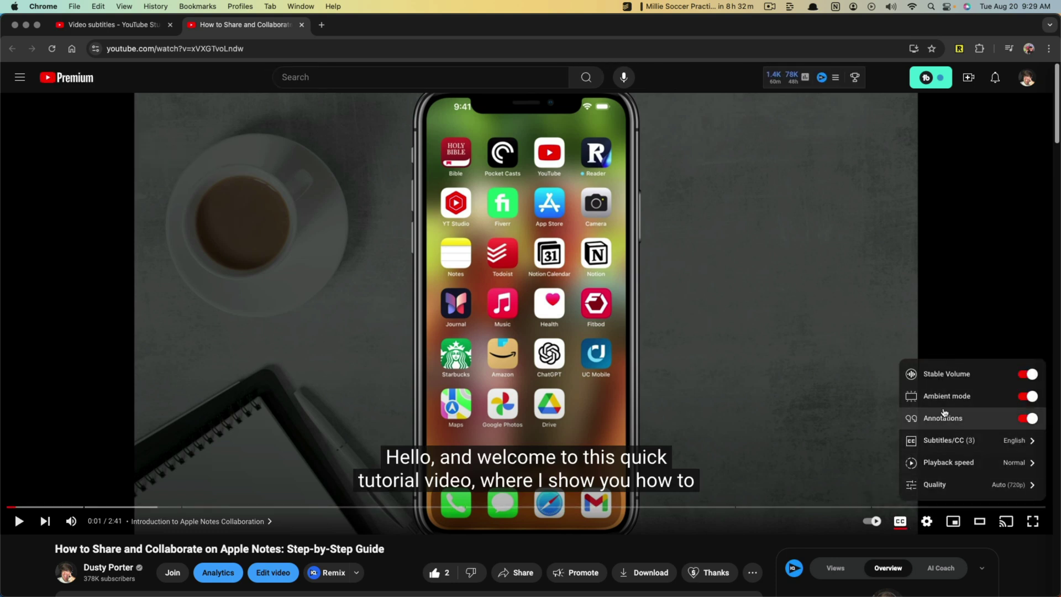
left_click(1023, 441)
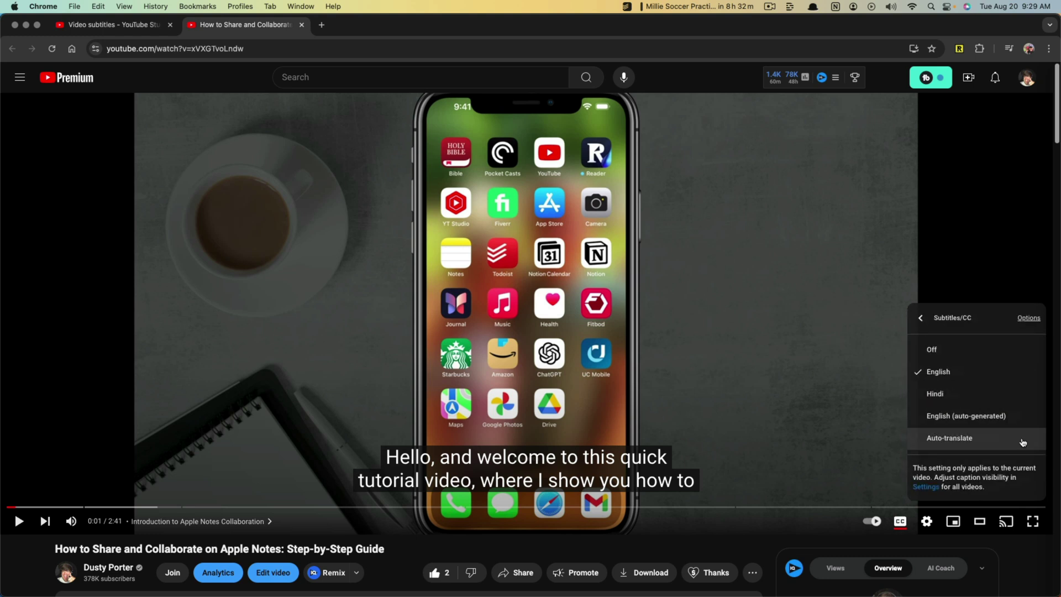
left_click(954, 395)
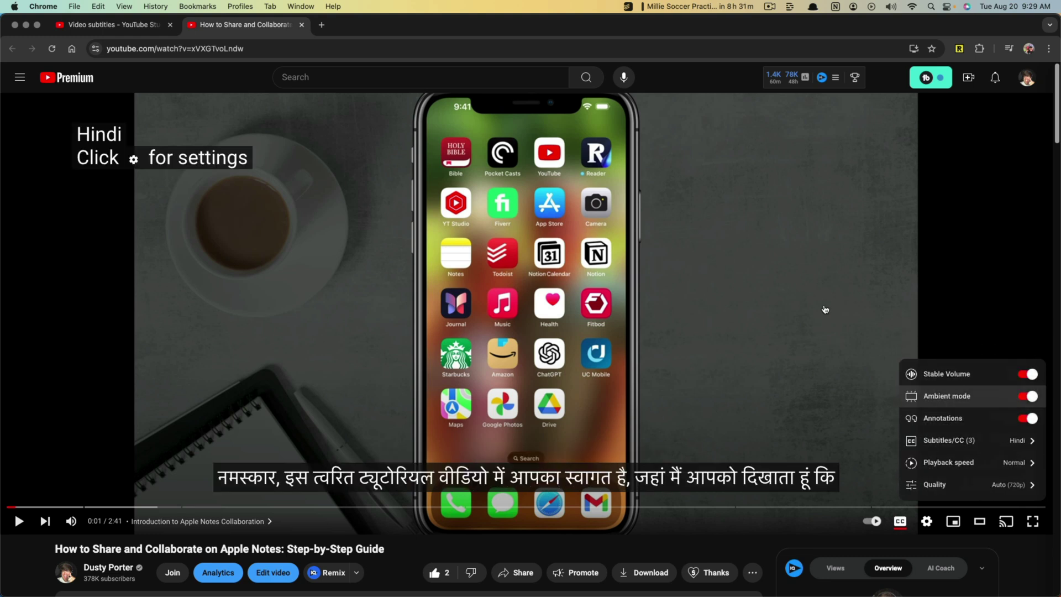
- Play the video with Hindi captions and skip ahead five seconds
left_click(176, 447)
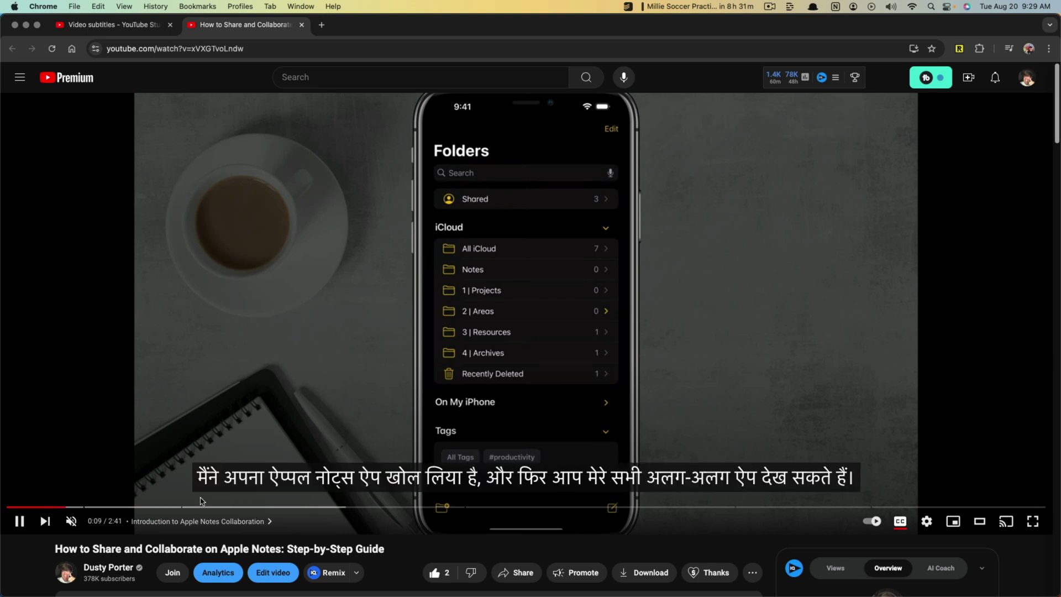
key("Right")
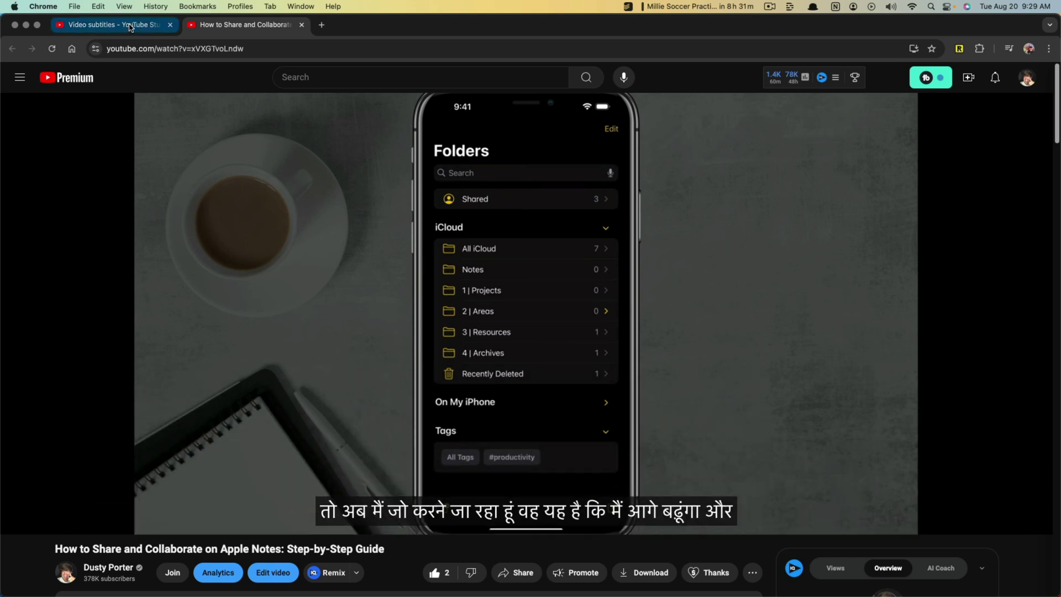
- Return to the YouTube Studio subtitles page showing Hindi published alongside the English tracks
key("ctrl+shift+Tab")
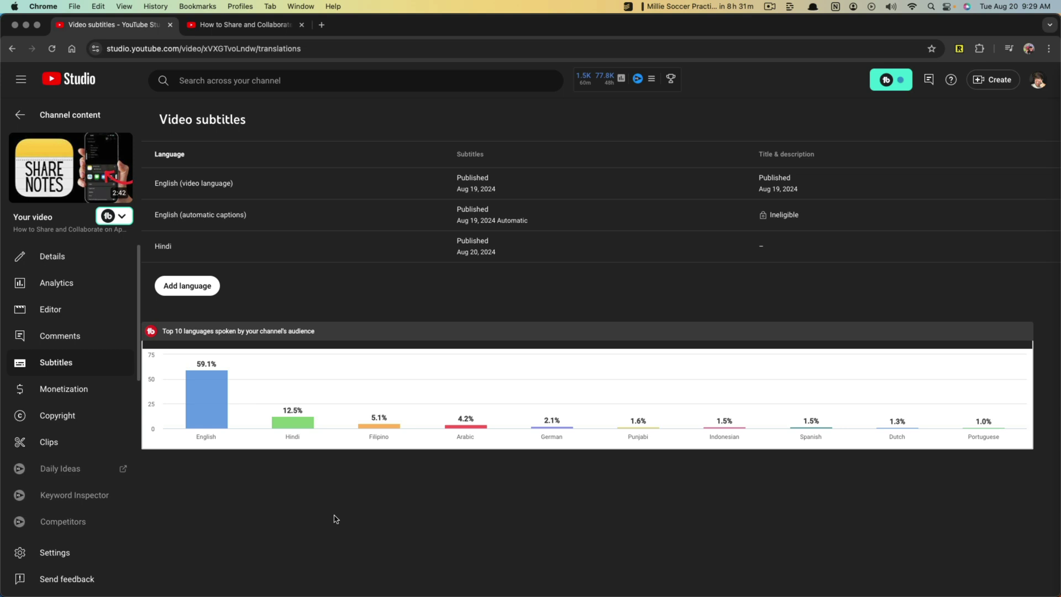